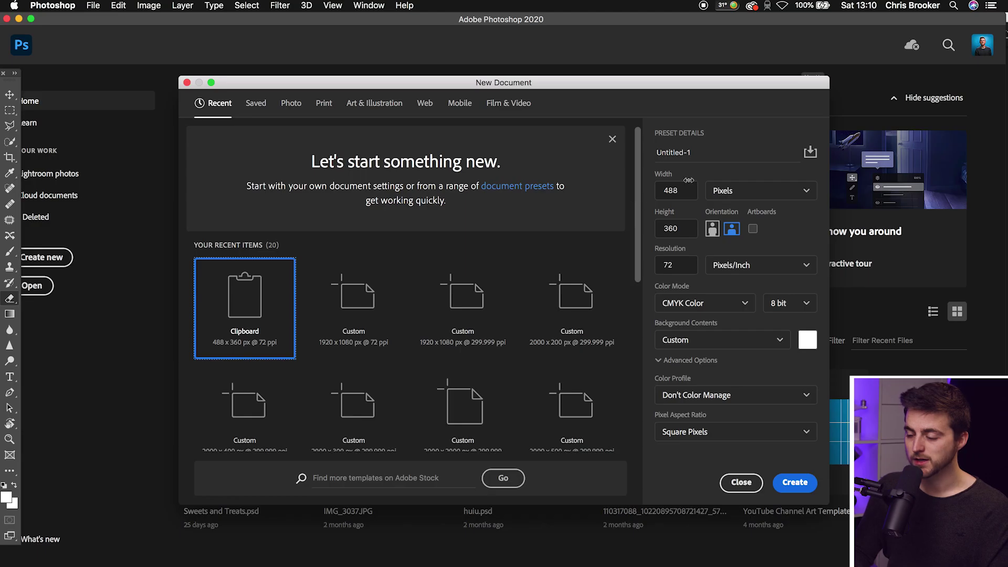
Enter width 1920 and height 1080 pixels and create the new Photoshop document
{"action": "left_click", "coordinate": [682, 186]}
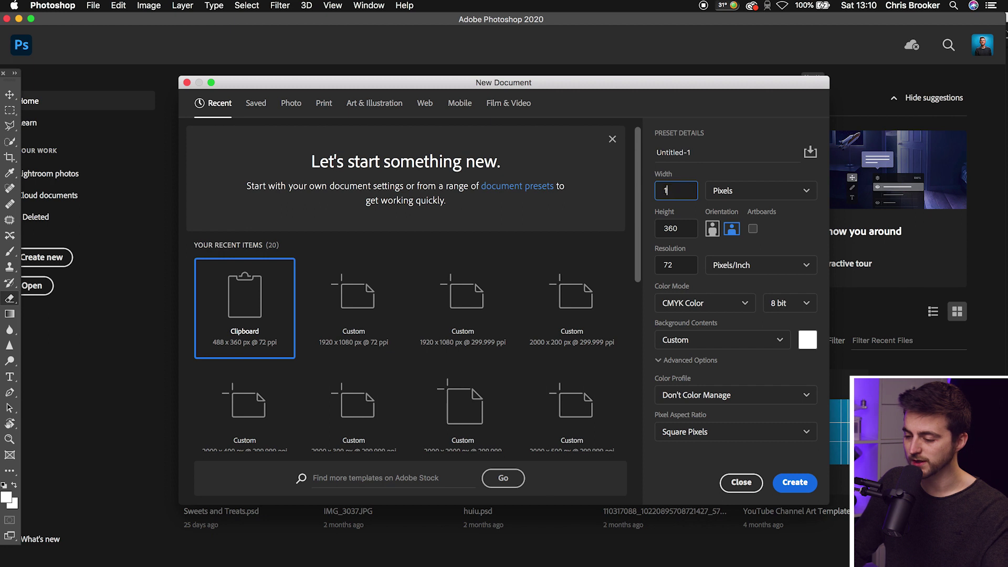
{"action": "key", "text": "Tab"}
{"action": "key", "text": "Tab"}
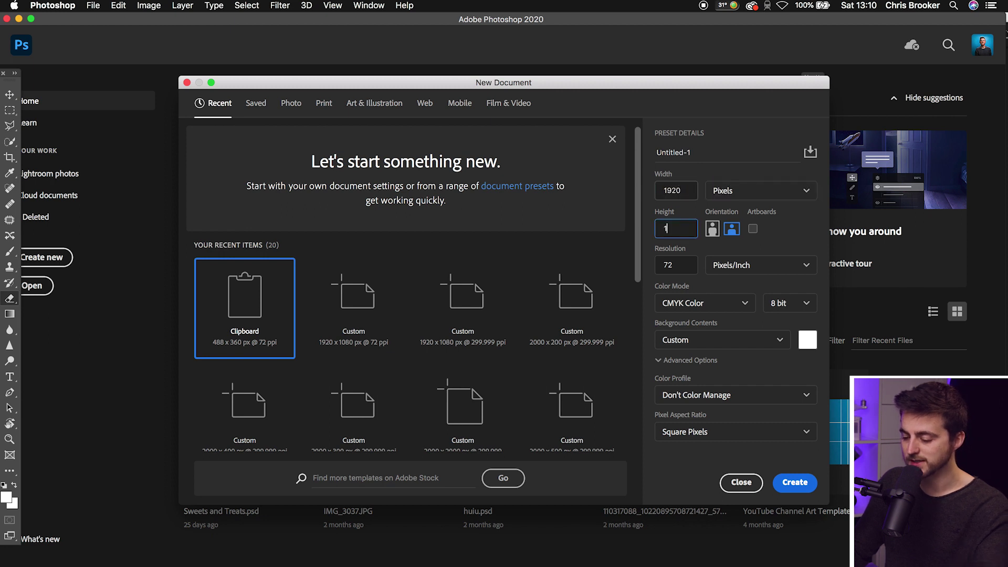
{"action": "key", "text": "Return"}
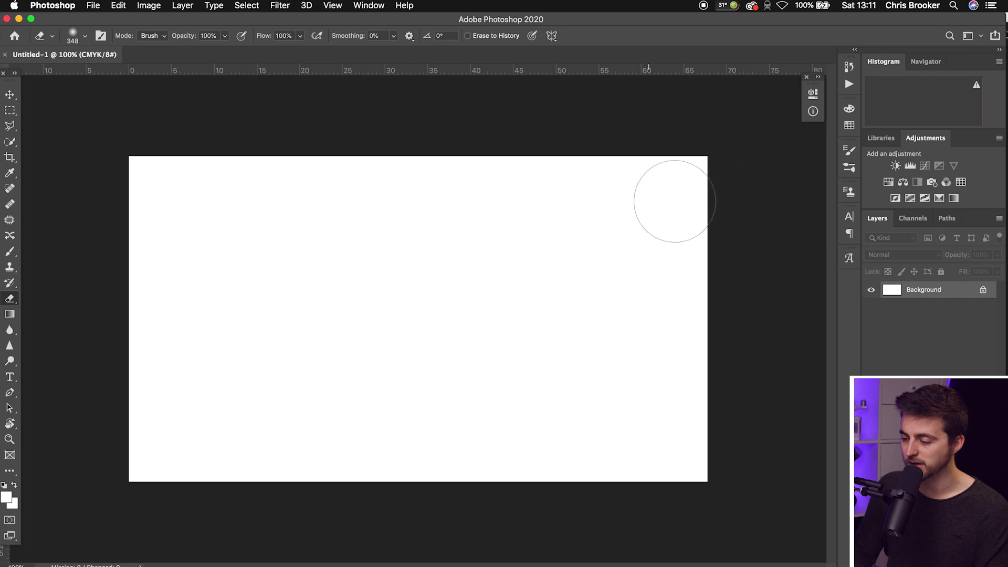
Unlock the Background into Layer 0 and fill it solid black with the Paint Bucket
{"action": "left_click", "coordinate": [983, 291]}
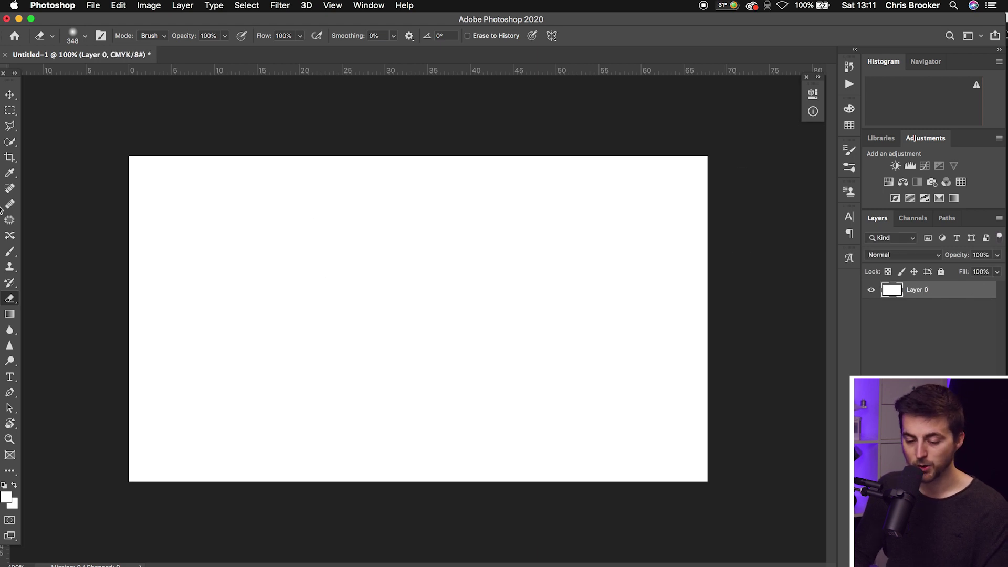
{"action": "key", "text": "g"}
{"action": "left_click", "coordinate": [10, 470]}
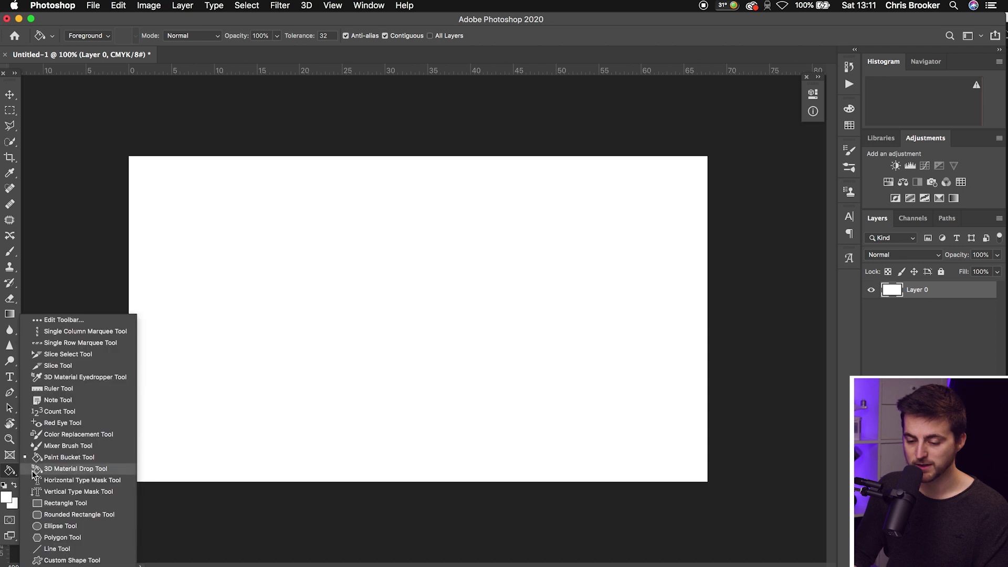
{"action": "left_click", "coordinate": [60, 459]}
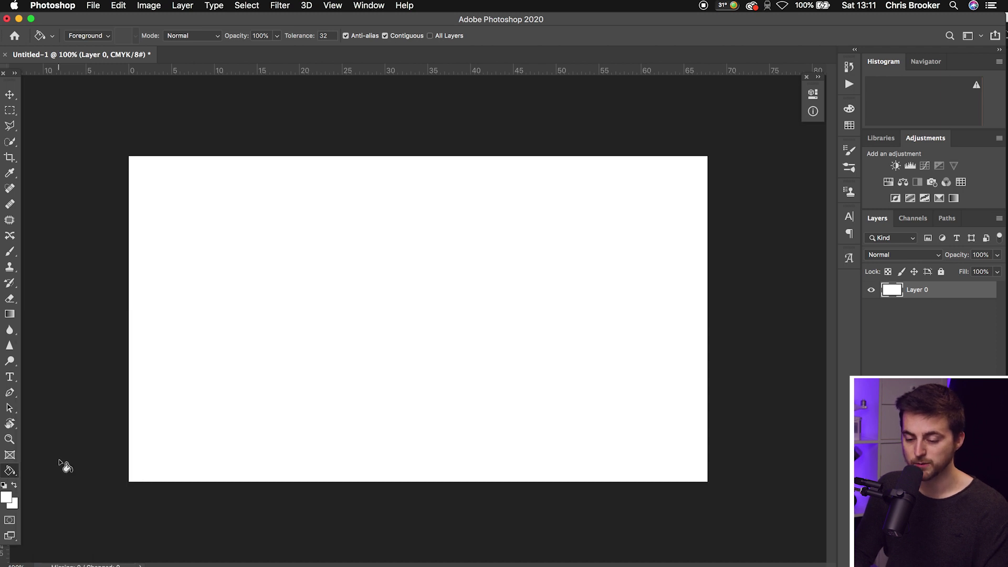
{"action": "left_click", "coordinate": [7, 496]}
{"action": "left_click_drag", "start_coordinate": [705, 147], "coordinate": [660, 263]}
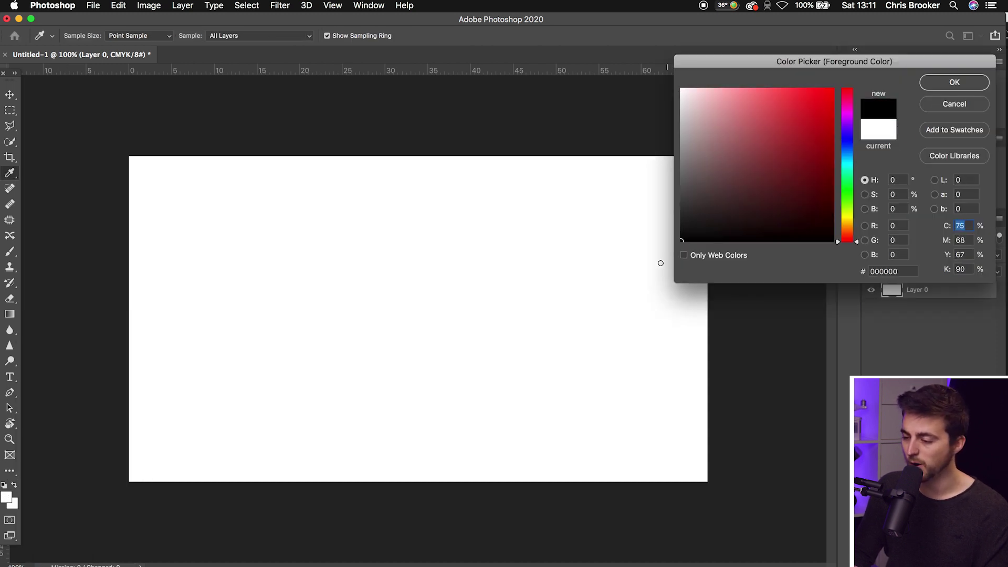
{"action": "left_click", "coordinate": [948, 85]}
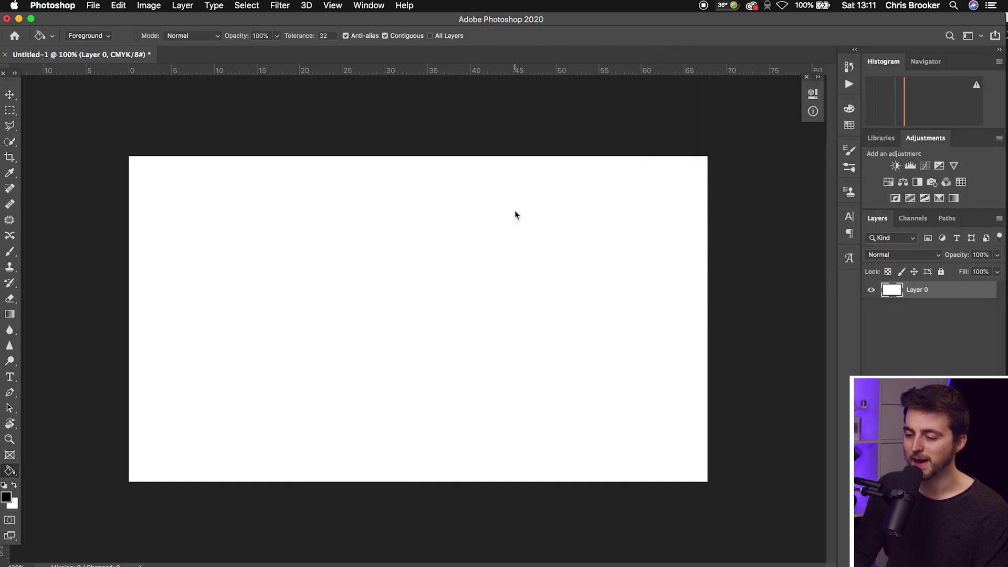
{"action": "left_click", "coordinate": [517, 216]}
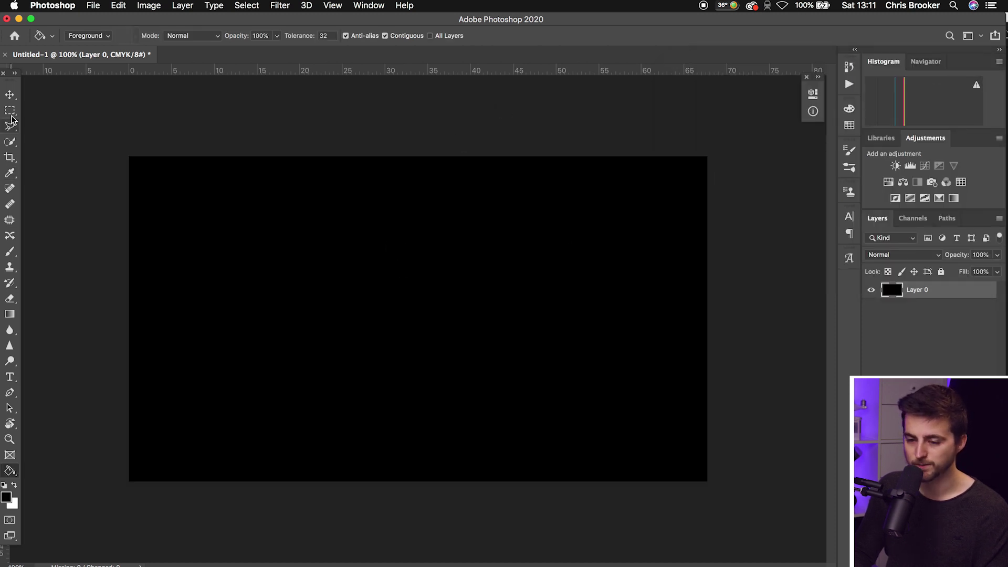
{"action": "left_click", "coordinate": [10, 111]}
Select a wide upper-left rectangle and erase it with a 100%-hardness Eraser
{"action": "right_click", "coordinate": [11, 111]}
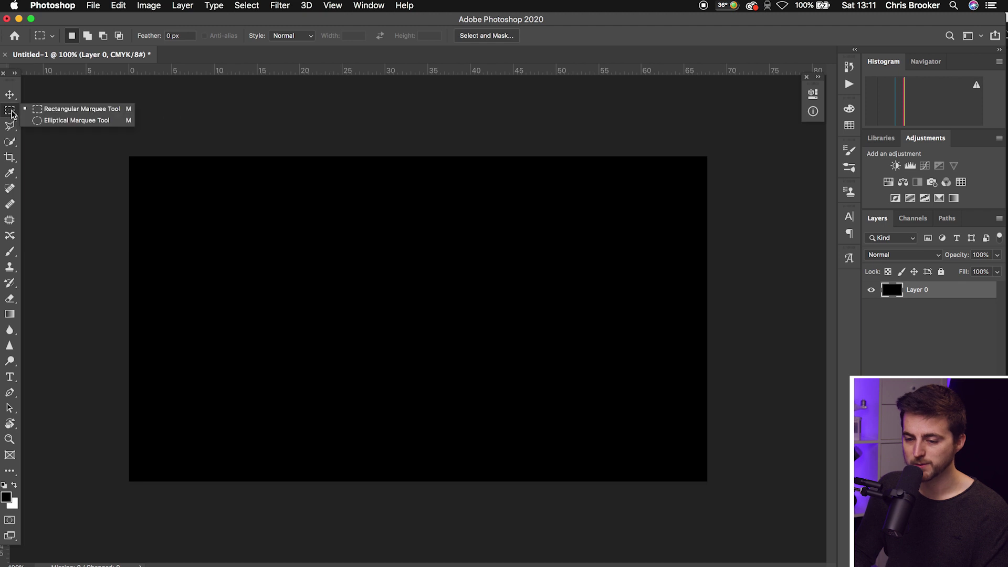
{"action": "left_click", "coordinate": [45, 111]}
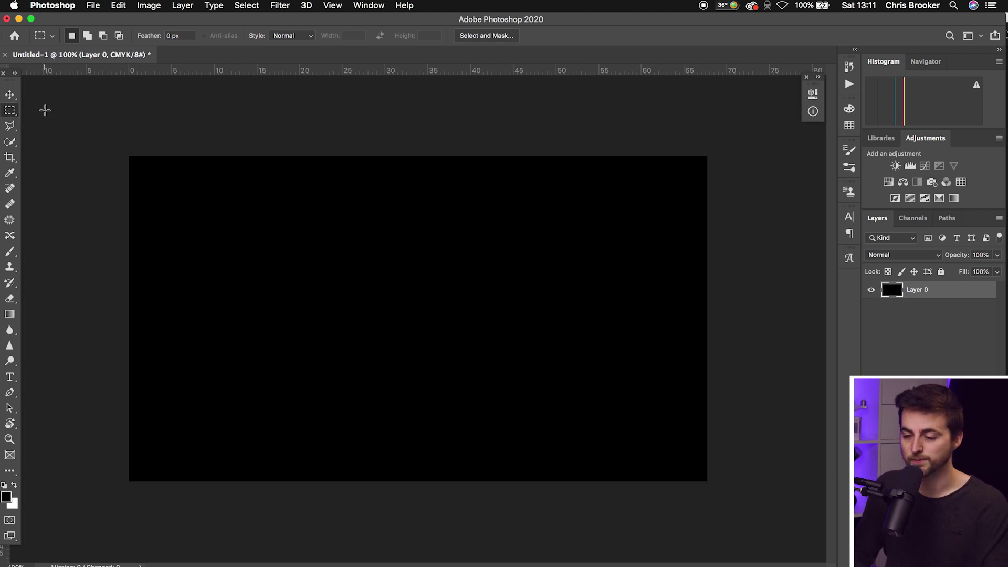
{"action": "left_click_drag", "start_coordinate": [180, 198], "coordinate": [417, 316]}
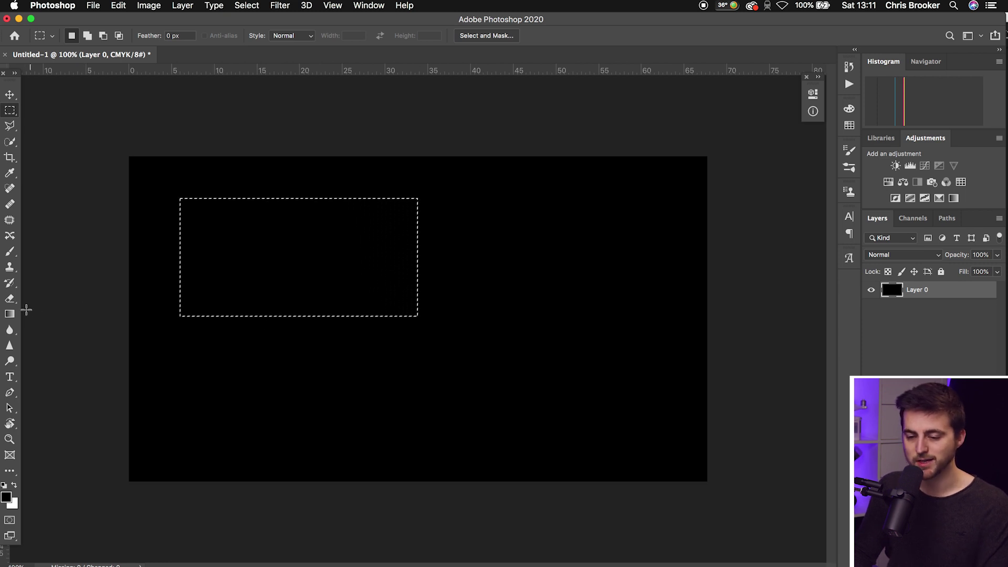
{"action": "left_click", "coordinate": [11, 299]}
{"action": "left_click", "coordinate": [36, 298]}
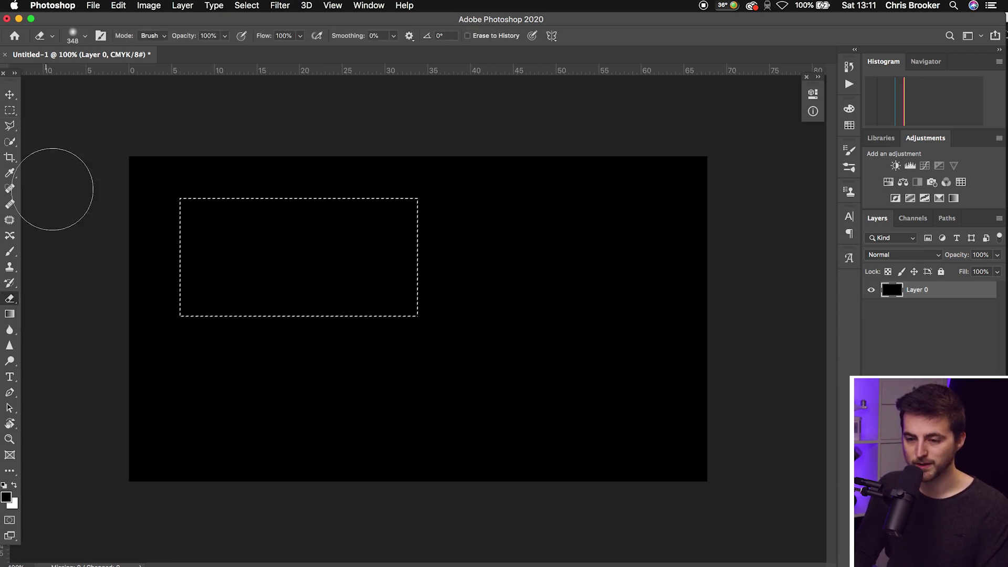
{"action": "left_click", "coordinate": [87, 39]}
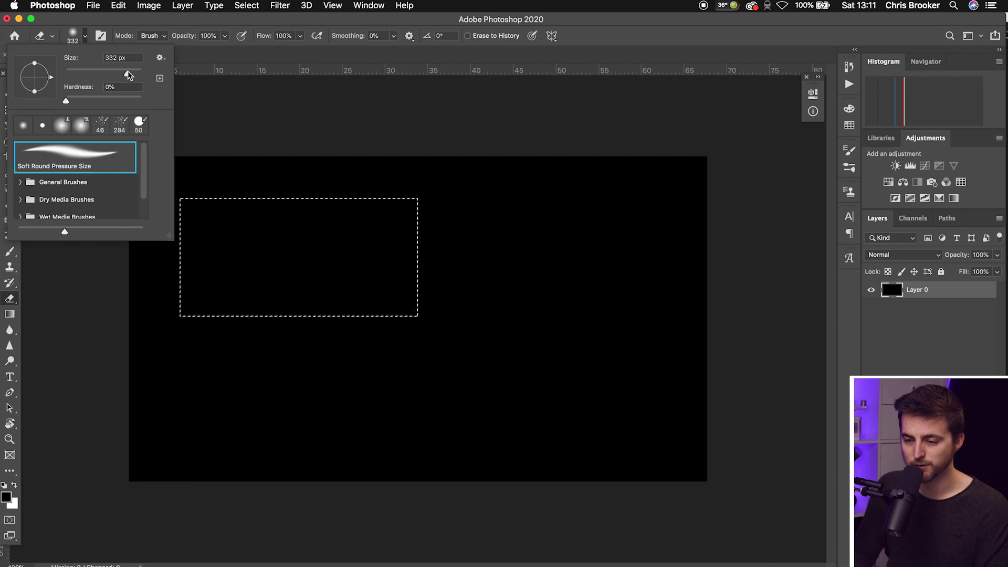
{"action": "left_click_drag", "start_coordinate": [110, 96], "coordinate": [181, 105]}
{"action": "mouse_move", "coordinate": [267, 235]}
{"action": "left_mouse_down"}
{"action": "mouse_move", "coordinate": [139, 331]}
{"action": "mouse_move", "coordinate": [383, 146]}
{"action": "mouse_move", "coordinate": [278, 399]}
{"action": "left_mouse_up"}
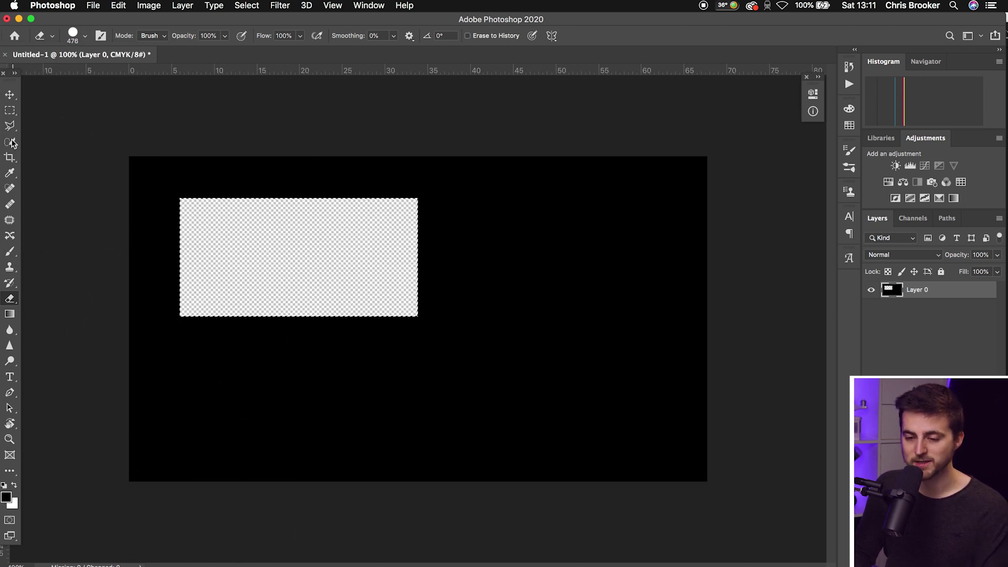
Select a large rectangle on the right side and erase it to transparency
{"action": "left_click", "coordinate": [10, 110]}
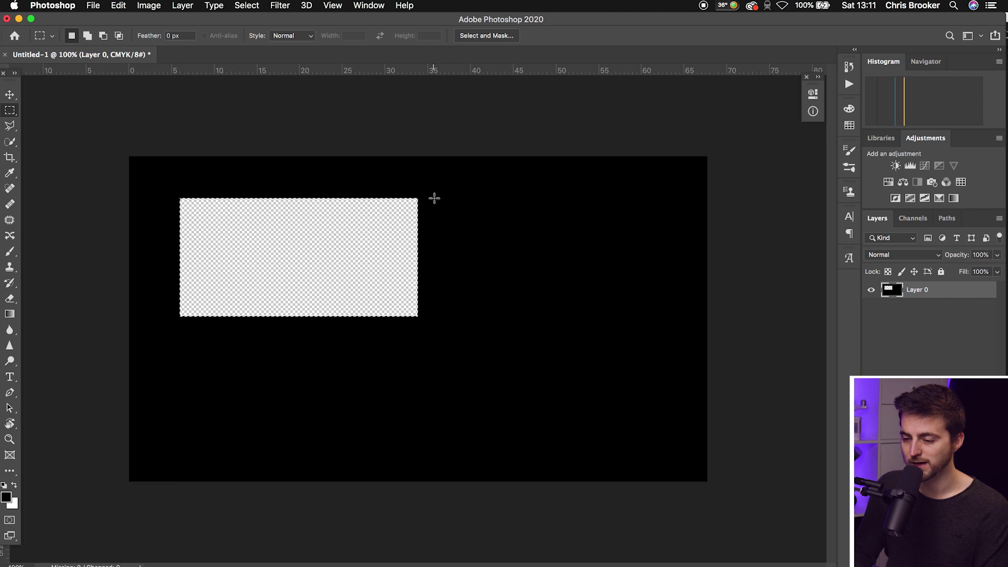
{"action": "mouse_move", "coordinate": [434, 198]}
{"action": "left_mouse_down"}
{"action": "mouse_move", "coordinate": [674, 441]}
{"action": "mouse_move", "coordinate": [671, 449]}
{"action": "left_mouse_up"}
{"action": "left_click", "coordinate": [10, 298]}
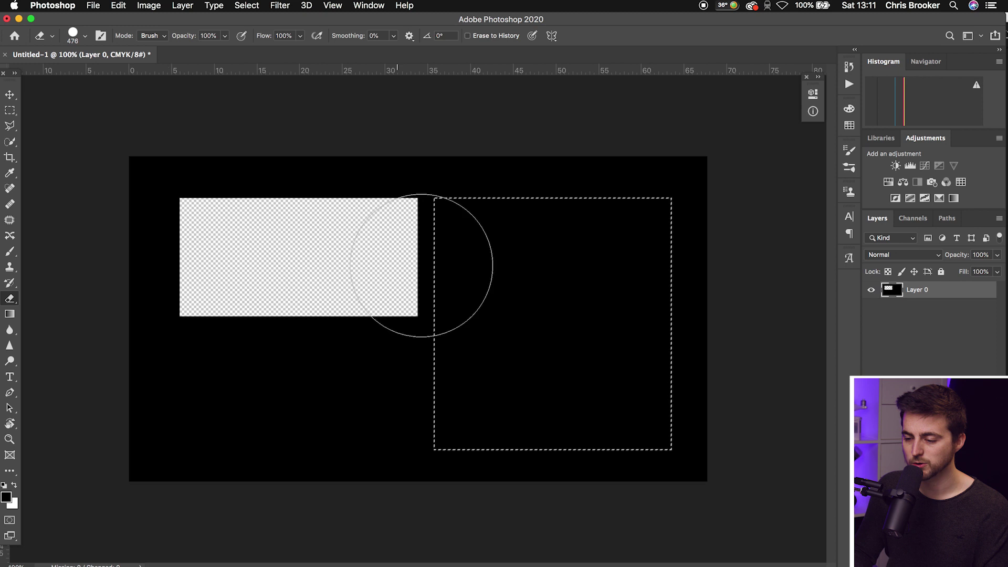
{"action": "mouse_move", "coordinate": [556, 229]}
{"action": "left_mouse_down"}
{"action": "mouse_move", "coordinate": [432, 315]}
{"action": "mouse_move", "coordinate": [391, 270]}
{"action": "mouse_move", "coordinate": [365, 460]}
{"action": "mouse_move", "coordinate": [443, 548]}
{"action": "mouse_move", "coordinate": [539, 427]}
{"action": "mouse_move", "coordinate": [548, 446]}
{"action": "mouse_move", "coordinate": [630, 338]}
{"action": "left_mouse_up"}
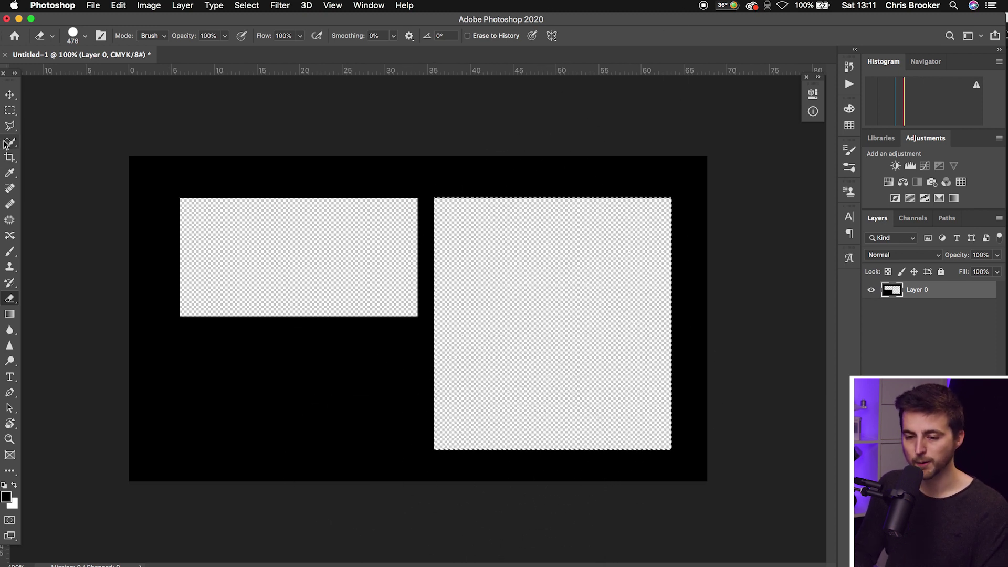
Marquee-select the small lower-left area under the top window and erase it to transparency
{"action": "left_click", "coordinate": [9, 111]}
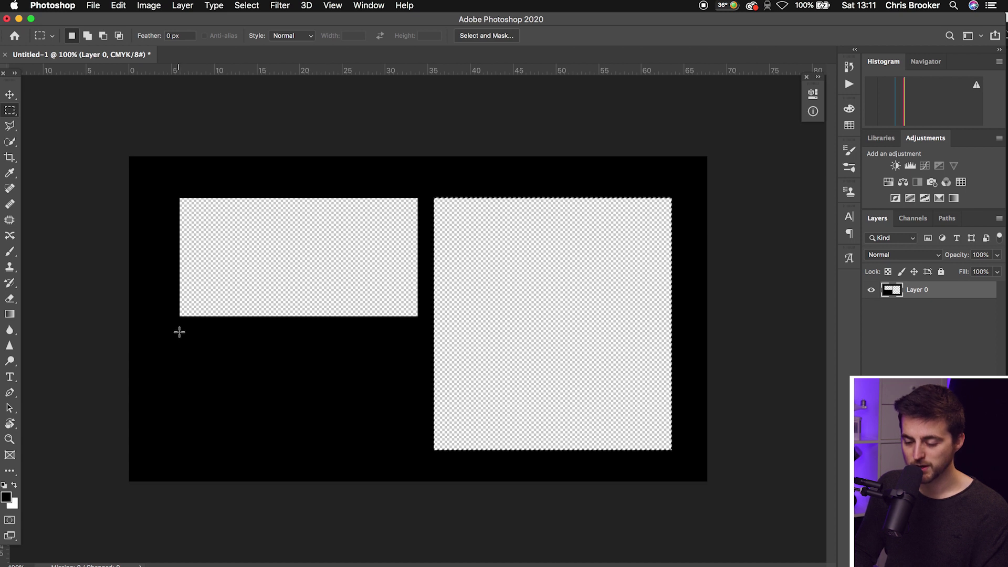
{"action": "mouse_move", "coordinate": [179, 331]}
{"action": "left_mouse_down"}
{"action": "mouse_move", "coordinate": [273, 453]}
{"action": "mouse_move", "coordinate": [284, 448]}
{"action": "left_mouse_up"}
{"action": "key", "text": "e"}
{"action": "left_click_drag", "start_coordinate": [240, 357], "coordinate": [117, 428]}
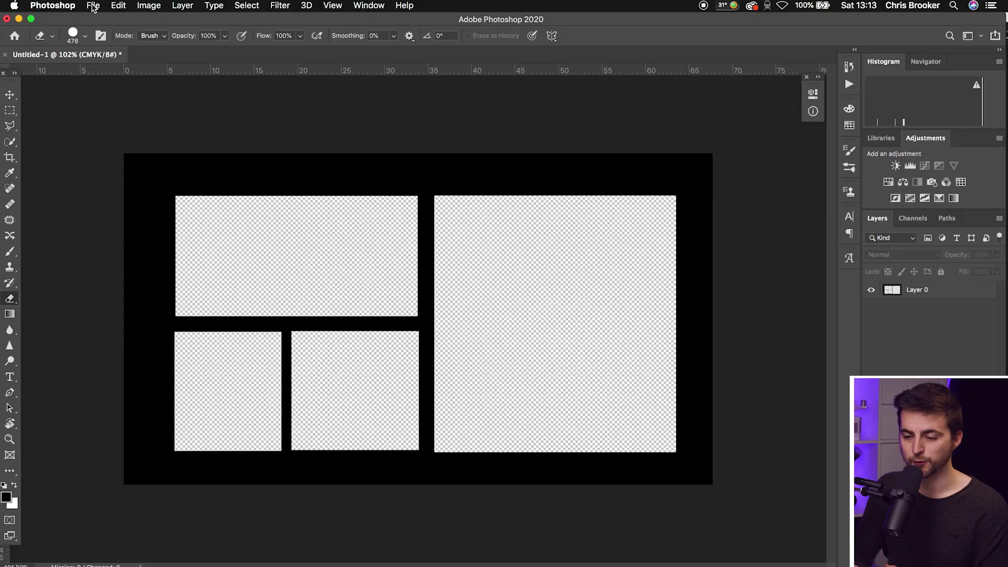
Quick Export the matte as a PNG, saving Untitled-1.png to the Desktop
{"action": "left_click", "coordinate": [93, 6]}
{"action": "mouse_move", "coordinate": [234, 171]}
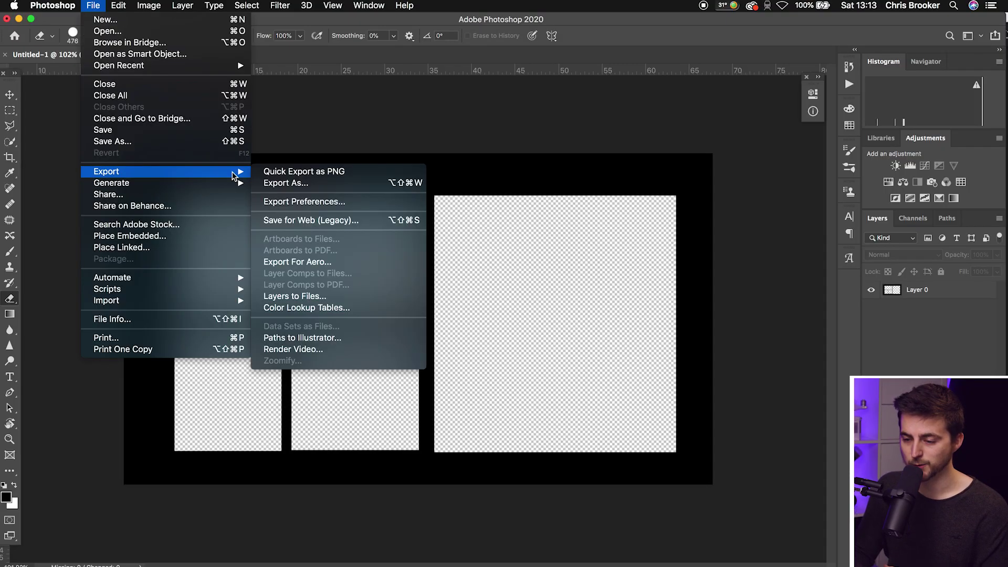
{"action": "left_click", "coordinate": [273, 172]}
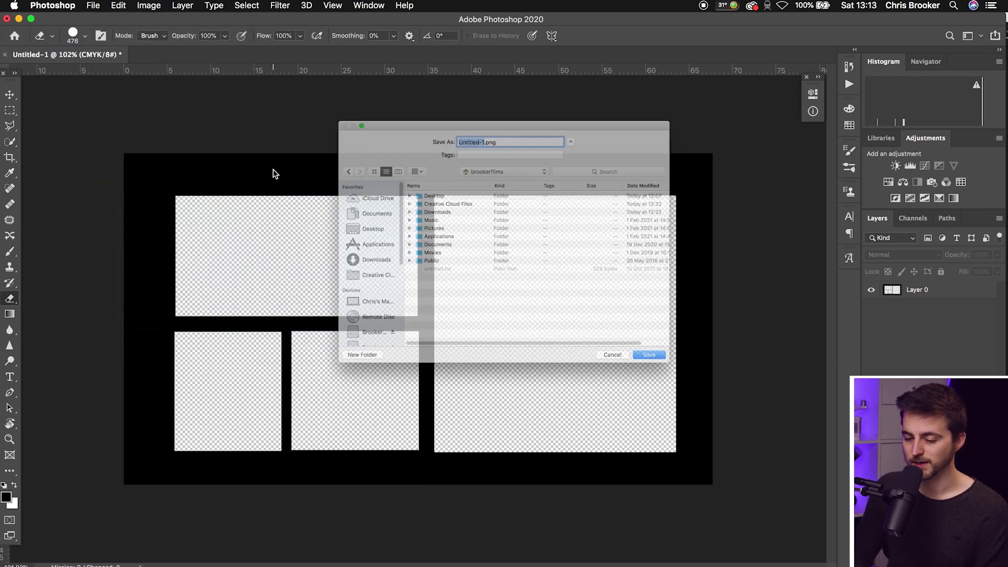
{"action": "left_click", "coordinate": [331, 225]}
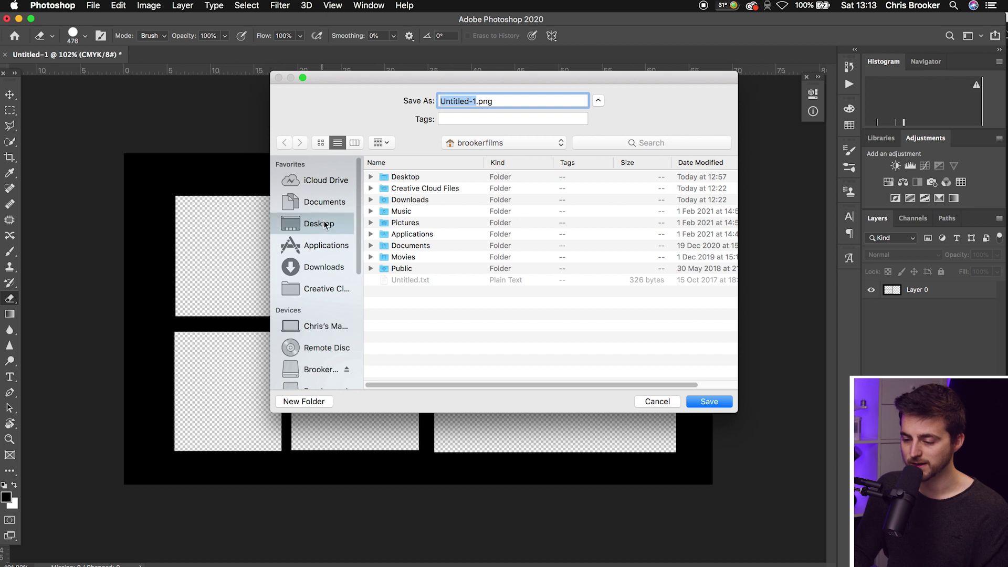
{"action": "left_click", "coordinate": [704, 404]}
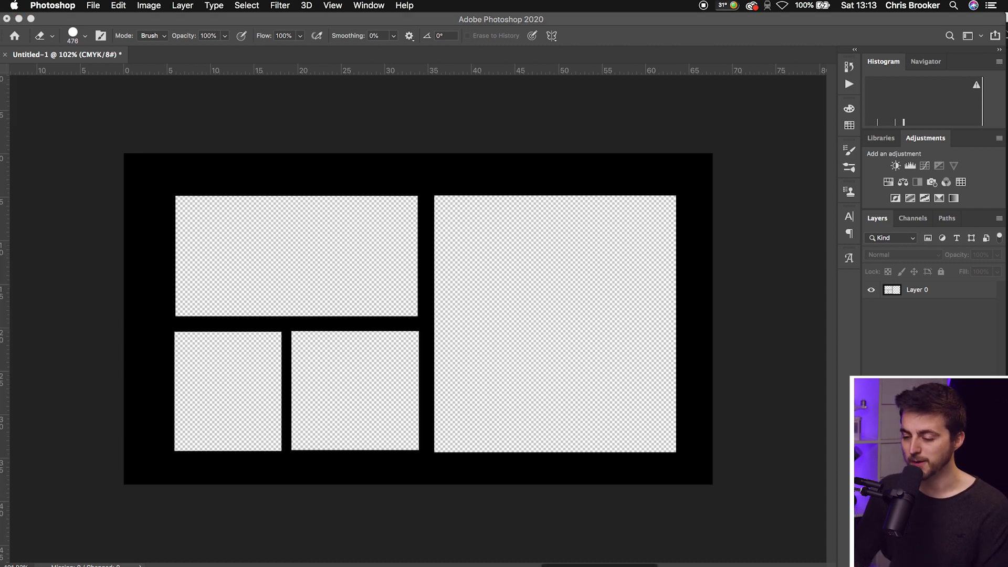
In Premiere Pro, place Untitled-1.png on the timeline above the 125_4255.MXF skyline clip
{"action": "key", "text": "super+Tab"}
{"action": "key", "text": "super+Tab"}
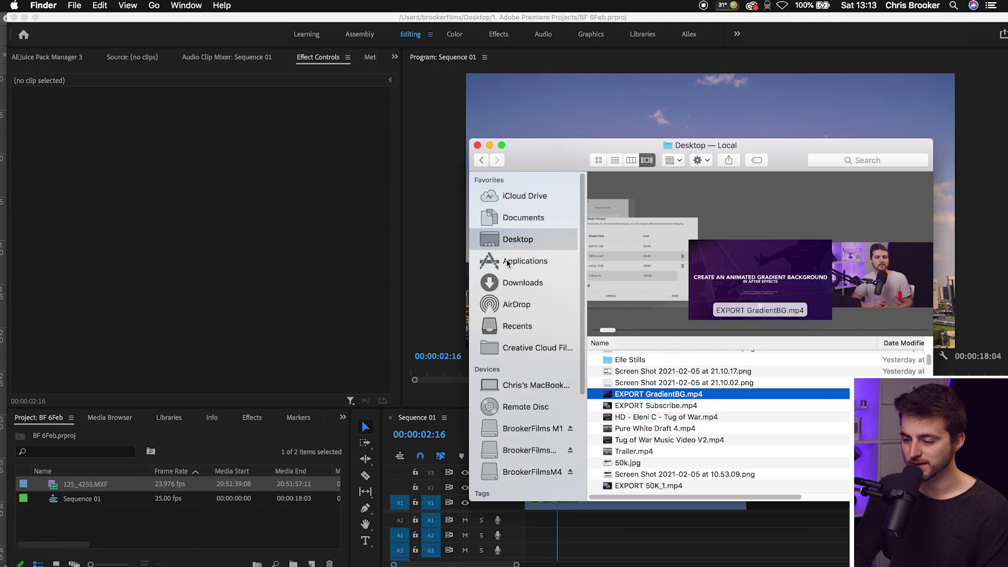
{"action": "scroll", "coordinate": [626, 404], "scroll_direction": "up", "scroll_amount": 3}
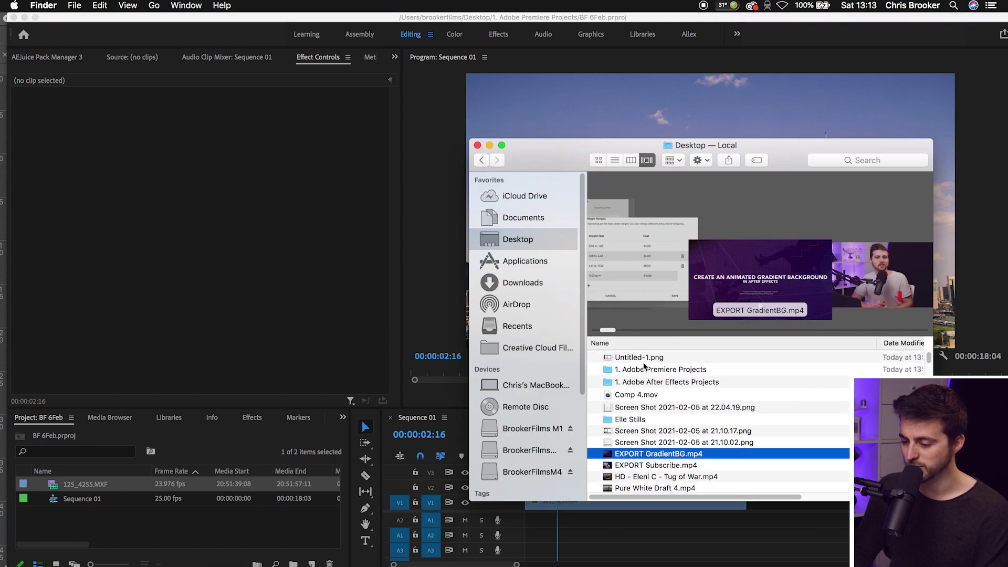
{"action": "left_click", "coordinate": [638, 357]}
{"action": "left_click_drag", "start_coordinate": [553, 156], "coordinate": [186, 77]}
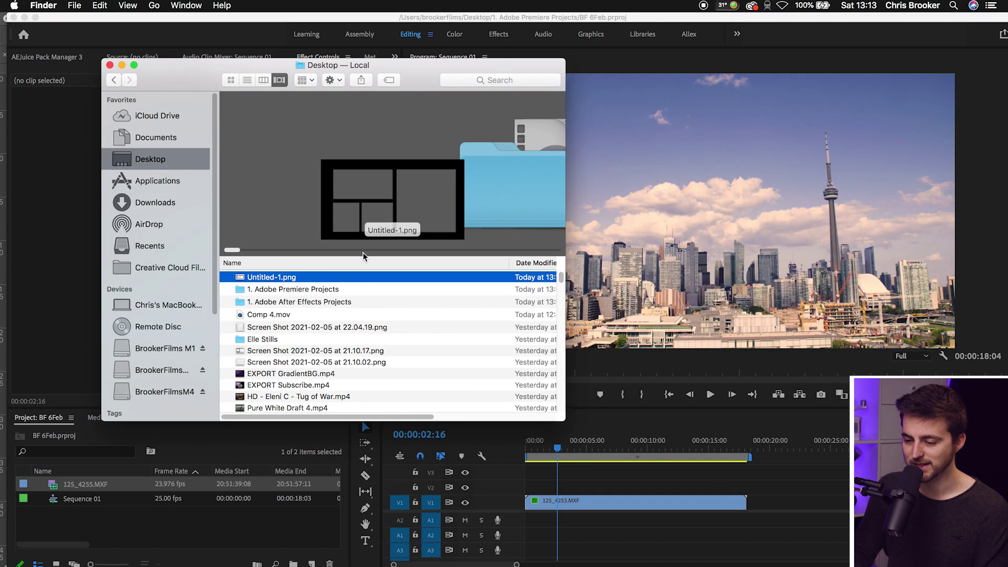
{"action": "left_click_drag", "start_coordinate": [256, 280], "coordinate": [528, 486]}
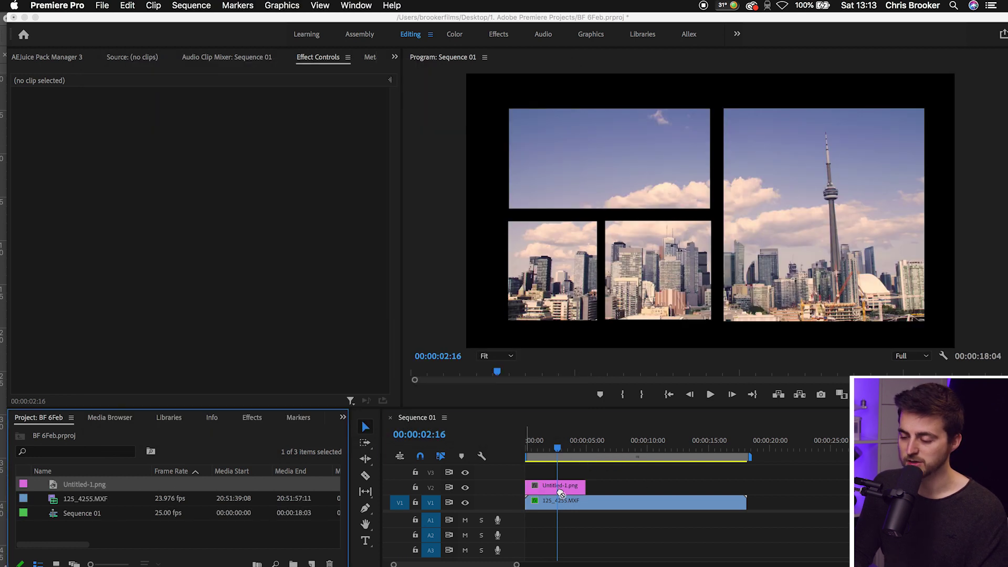
Stretch the Untitled-1.png overlay to the skyline clip's full length and toggle V2 visibility to check
{"action": "left_click", "coordinate": [558, 493]}
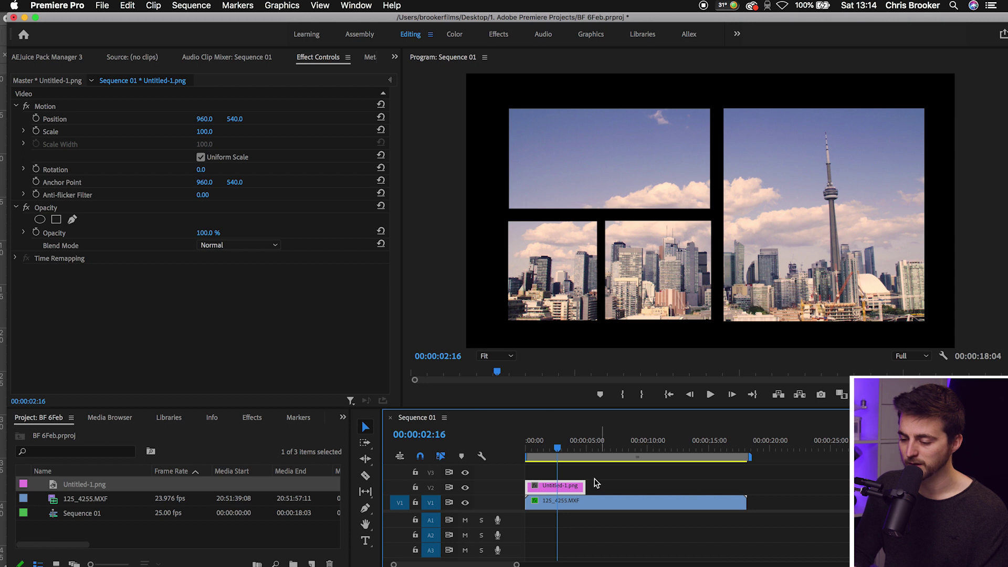
{"action": "left_click", "coordinate": [578, 499]}
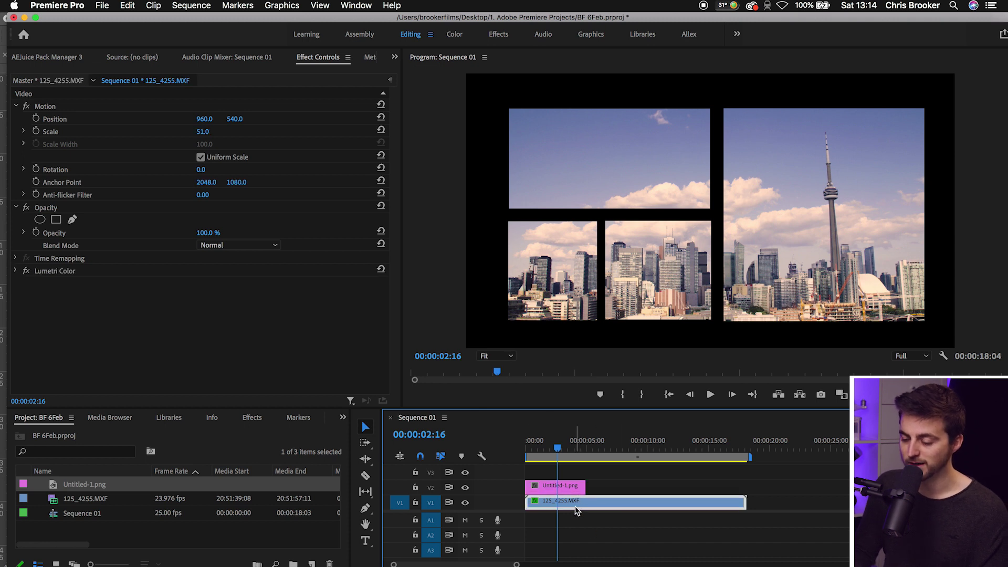
{"action": "left_click", "coordinate": [561, 487]}
{"action": "left_click_drag", "start_coordinate": [585, 488], "coordinate": [746, 491]}
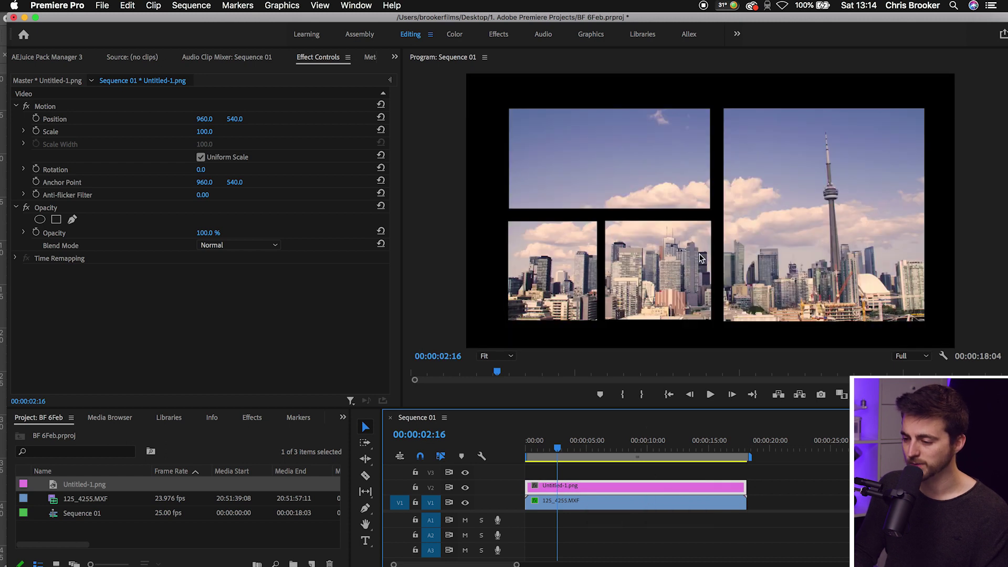
{"action": "left_click", "coordinate": [619, 504]}
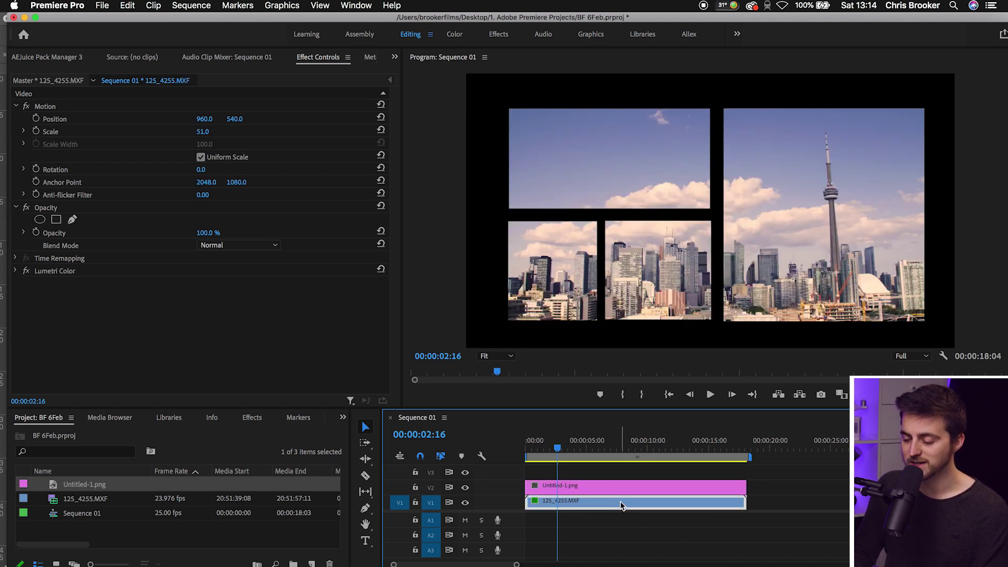
{"action": "left_click", "coordinate": [465, 487]}
{"action": "left_click", "coordinate": [465, 487]}
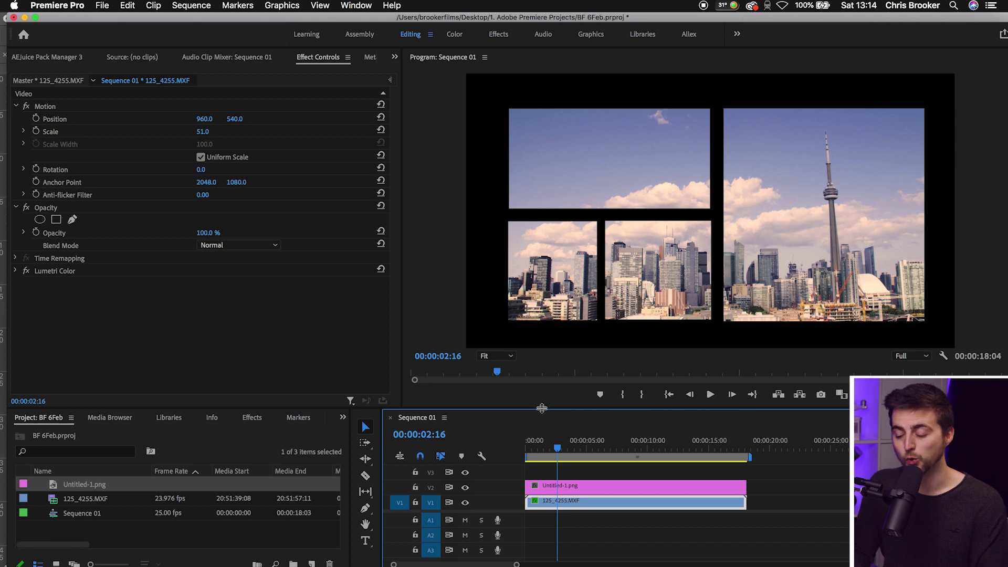
Move Untitled-1.png up to V5 and duplicate 125_4255.MXF onto V2, V3 and V4
{"action": "left_click_drag", "start_coordinate": [541, 407], "coordinate": [541, 306]}
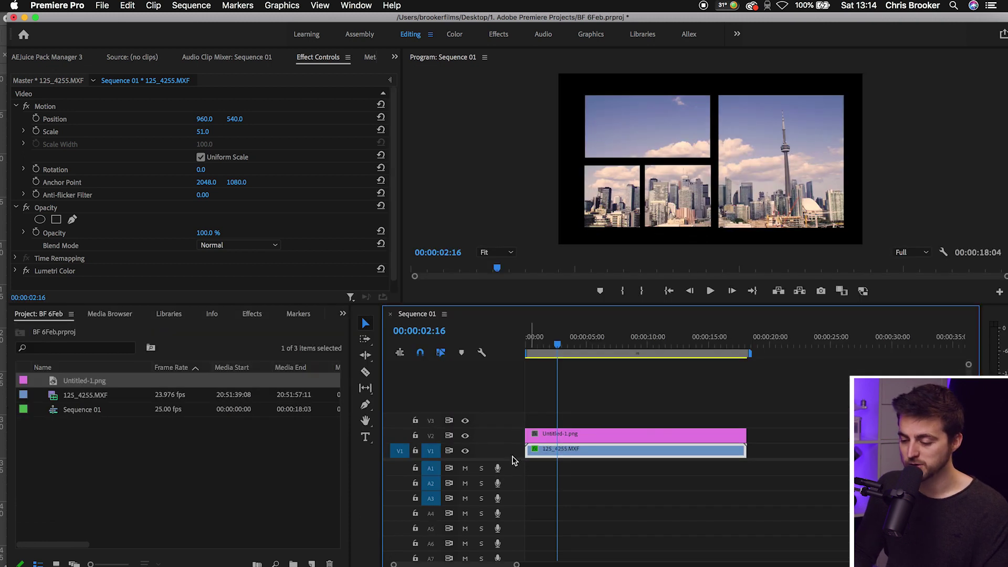
{"action": "left_click_drag", "start_coordinate": [560, 439], "coordinate": [573, 391]}
{"action": "left_click", "coordinate": [573, 454]}
{"action": "left_click_drag", "start_coordinate": [575, 457], "coordinate": [578, 407]}
{"action": "left_click_drag", "start_coordinate": [520, 307], "coordinate": [519, 358]}
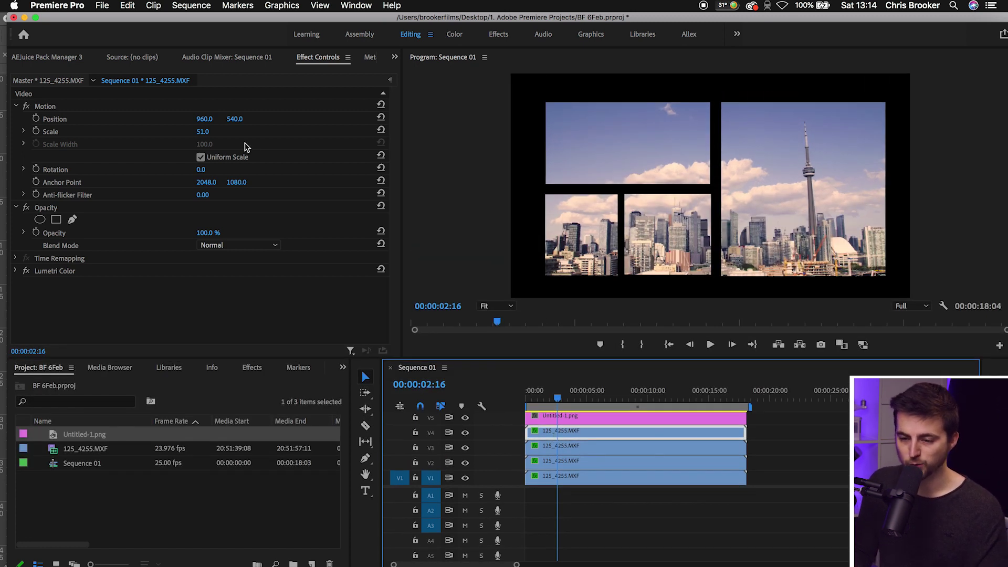
Scale the V4 copy to 20% for the upper-left window and fit V3 at 24% into the lower-left window
{"action": "left_click_drag", "start_coordinate": [112, 21], "coordinate": [104, 21]}
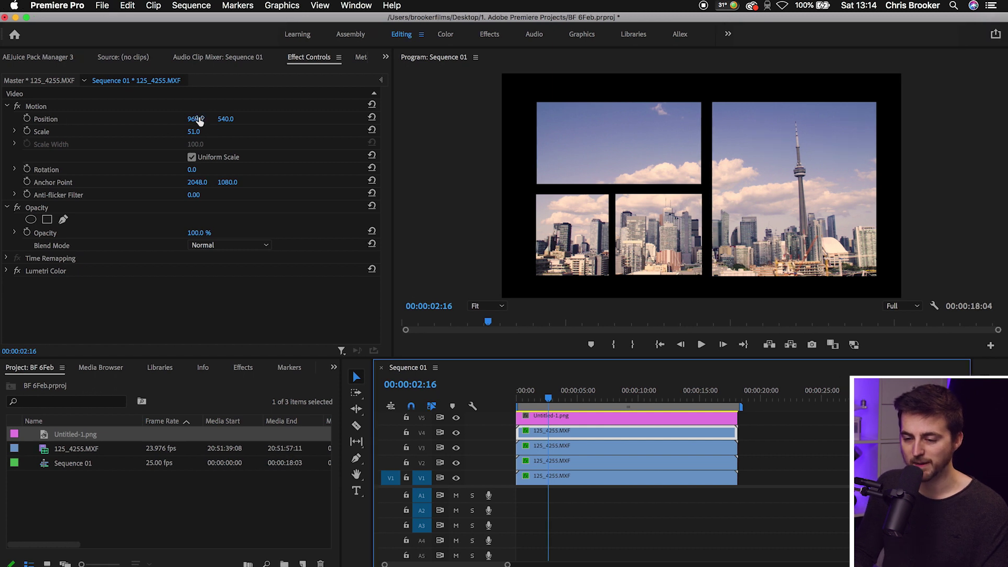
{"action": "mouse_move", "coordinate": [202, 135]}
{"action": "left_mouse_down"}
{"action": "mouse_move", "coordinate": [184, 134]}
{"action": "mouse_move", "coordinate": [174, 120]}
{"action": "mouse_move", "coordinate": [136, 120]}
{"action": "mouse_move", "coordinate": [209, 119]}
{"action": "mouse_move", "coordinate": [191, 118]}
{"action": "mouse_move", "coordinate": [202, 131]}
{"action": "mouse_move", "coordinate": [179, 131]}
{"action": "mouse_move", "coordinate": [198, 131]}
{"action": "left_mouse_up"}
{"action": "left_click", "coordinate": [542, 449]}
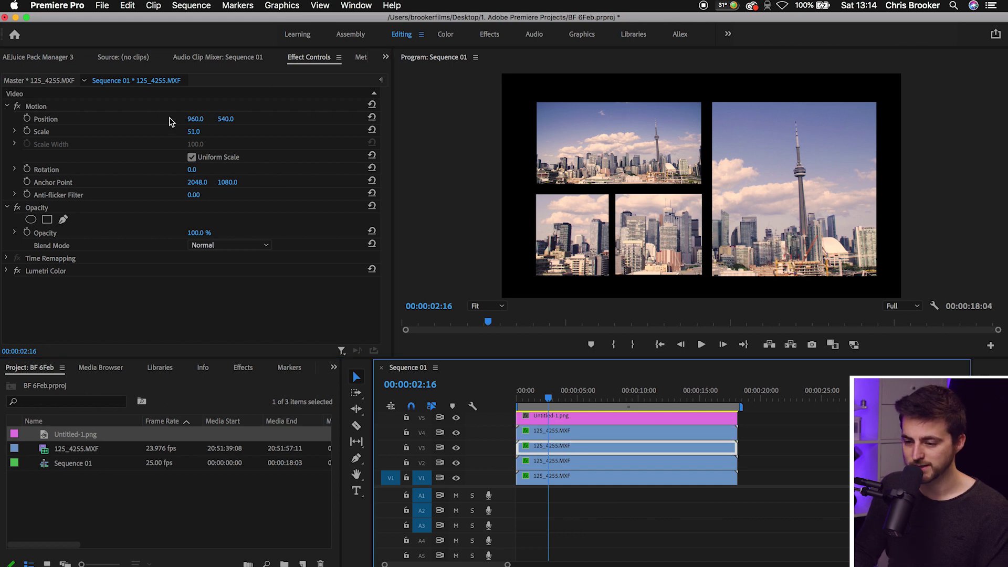
{"action": "left_click_drag", "start_coordinate": [191, 131], "coordinate": [63, 118]}
{"action": "left_click_drag", "start_coordinate": [229, 119], "coordinate": [278, 119]}
{"action": "left_click_drag", "start_coordinate": [195, 119], "coordinate": [139, 118]}
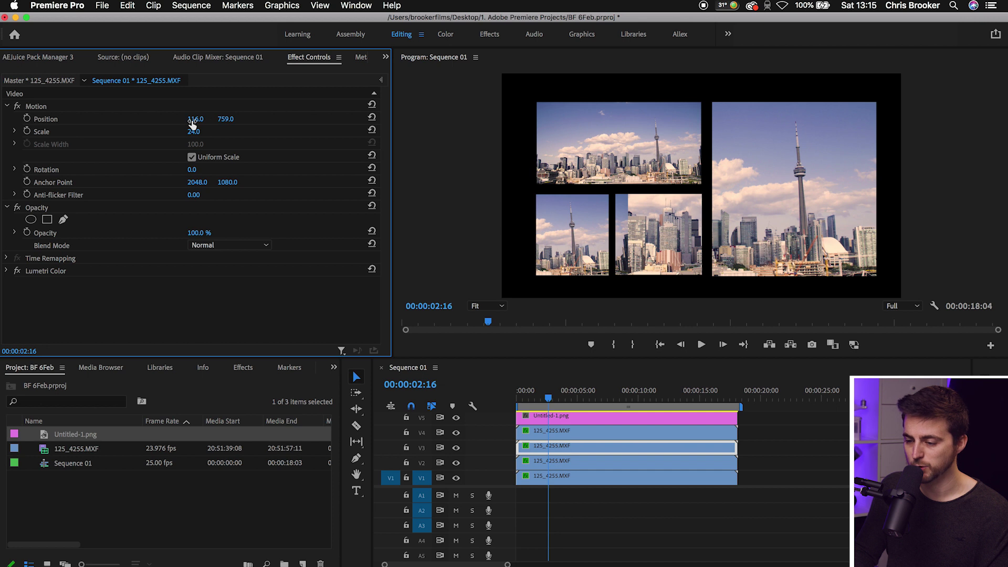
{"action": "mouse_move", "coordinate": [193, 122]}
{"action": "left_mouse_down"}
{"action": "mouse_move", "coordinate": [174, 122]}
{"action": "mouse_move", "coordinate": [193, 120]}
{"action": "left_mouse_up"}
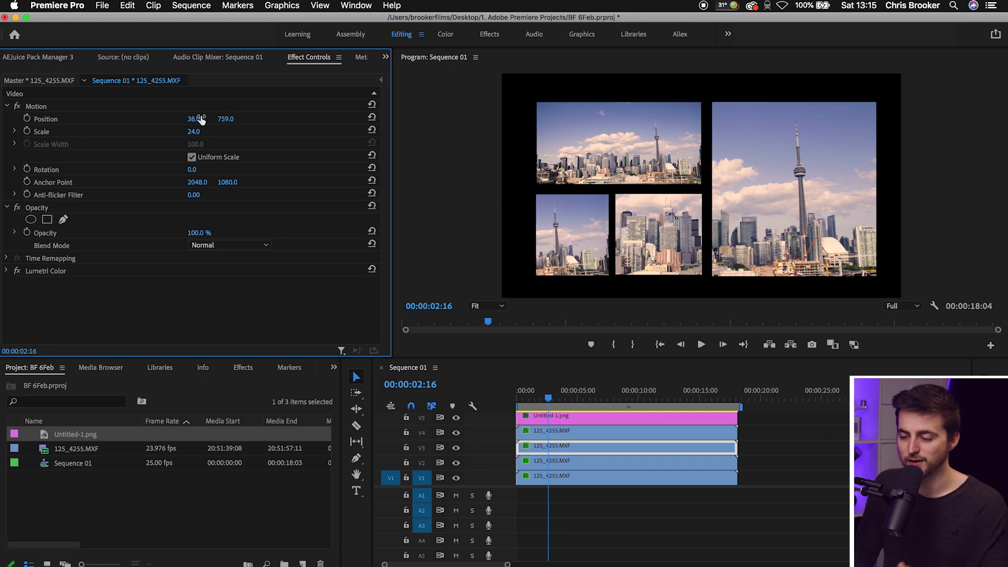
Scale the V2 copy to 24% at position 876, 756 and view the Program monitor at 100%
{"action": "left_click", "coordinate": [541, 462]}
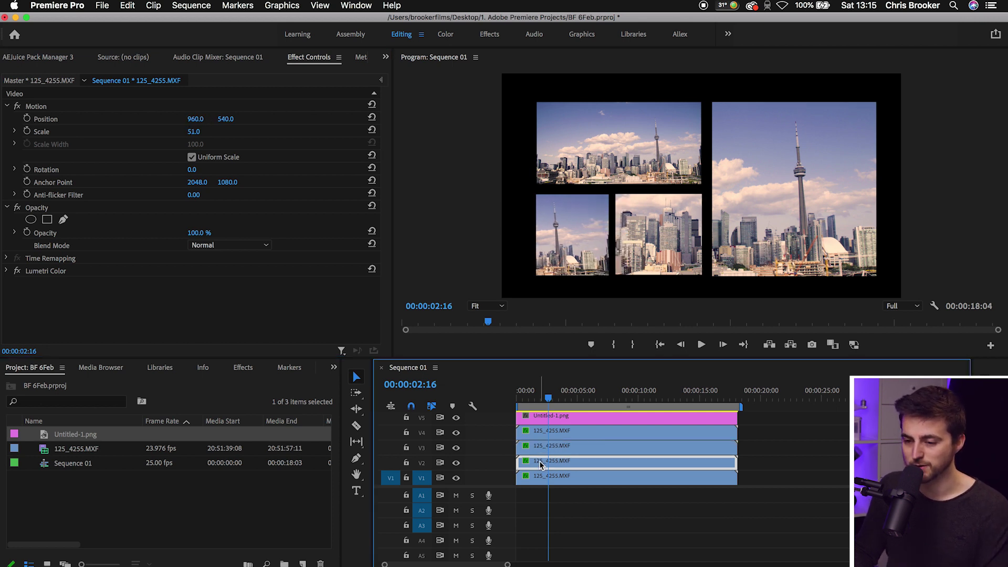
{"action": "left_click_drag", "start_coordinate": [199, 127], "coordinate": [231, 120]}
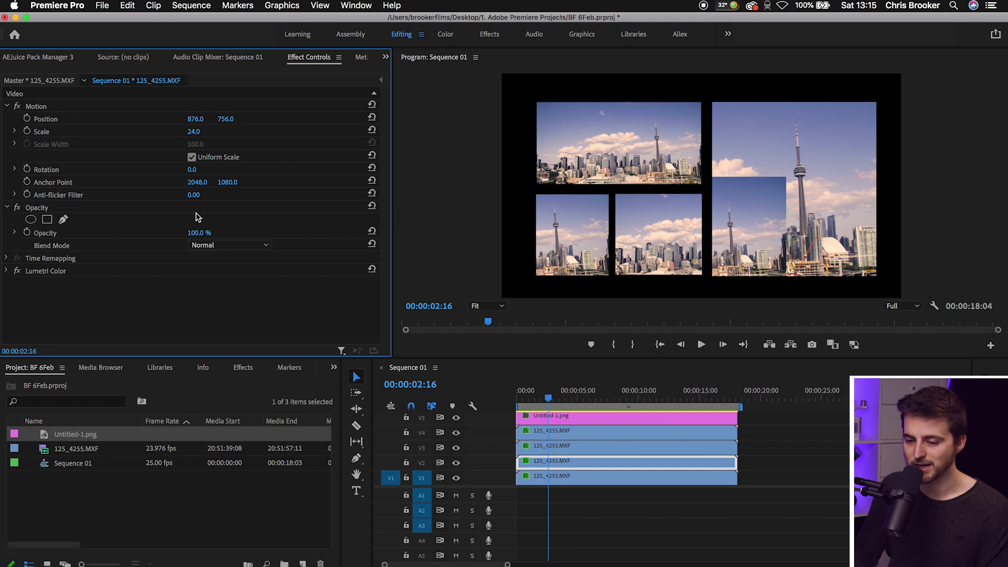
{"action": "left_click", "coordinate": [480, 310]}
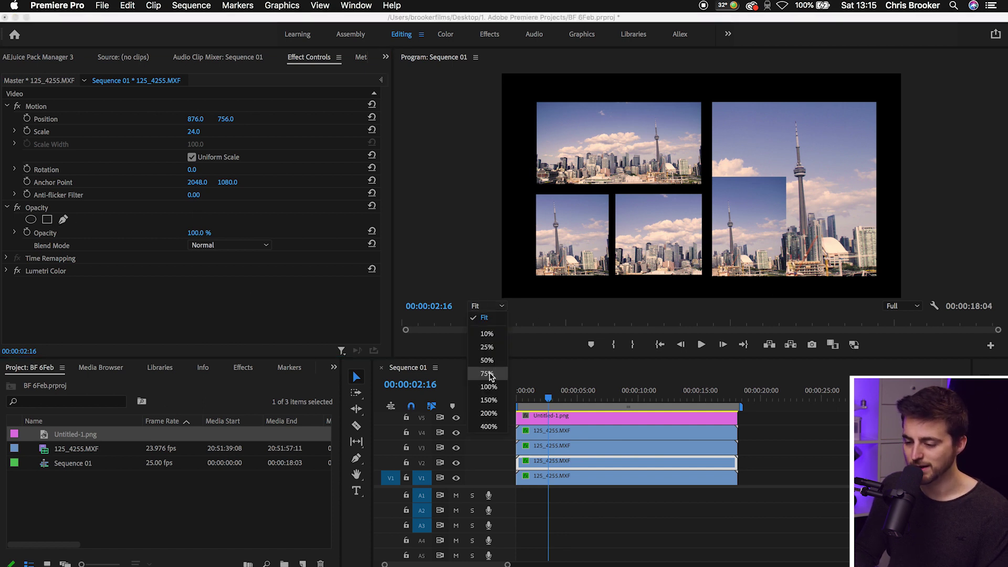
{"action": "left_click", "coordinate": [488, 387]}
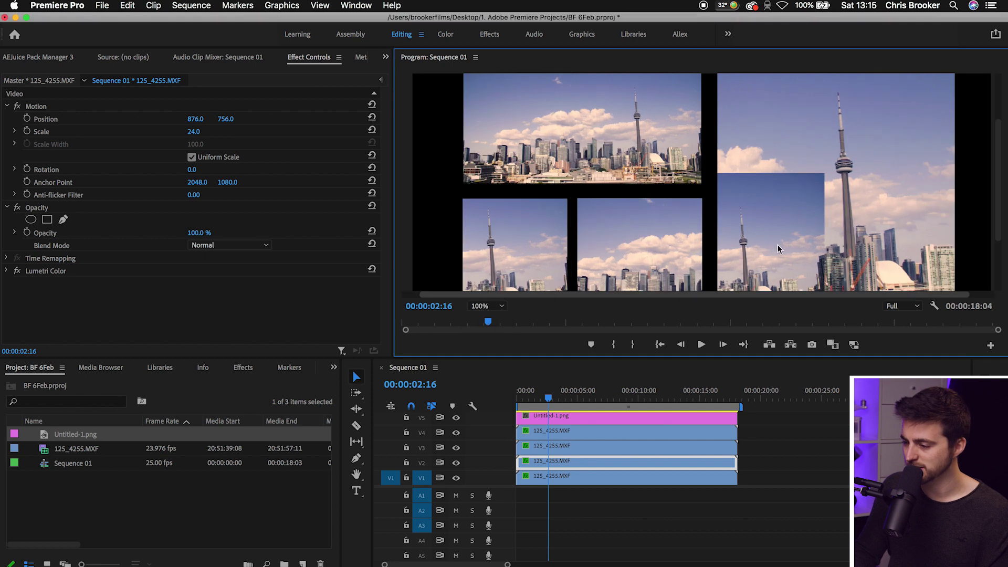
{"action": "scroll", "coordinate": [1000, 167], "scroll_direction": "down", "scroll_amount": 1}
{"action": "scroll", "coordinate": [1000, 167], "scroll_direction": "down", "scroll_amount": 3}
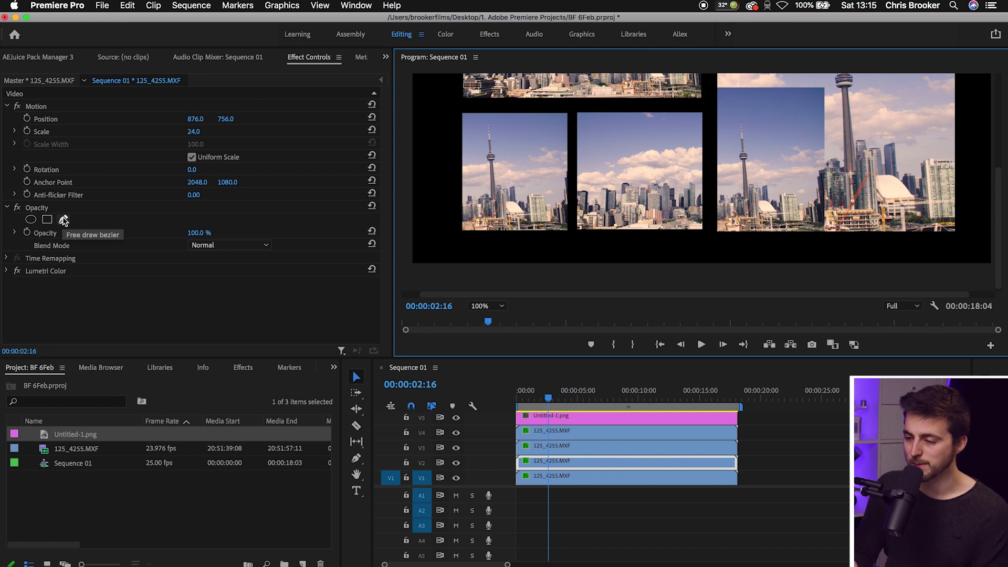
Draw a closed four-point bezier mask on V2 around the bottom-middle window
{"action": "left_click", "coordinate": [63, 220]}
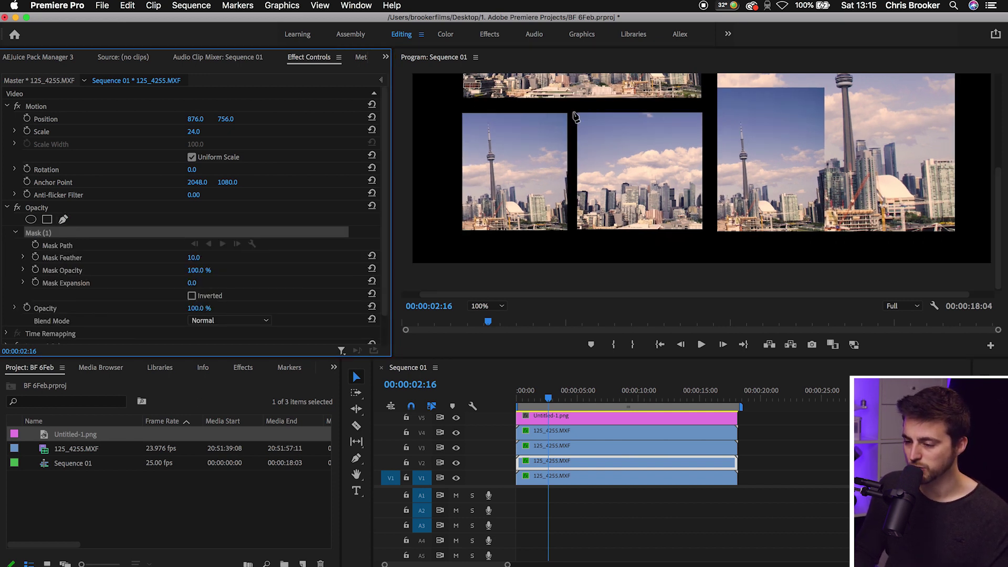
{"action": "left_click", "coordinate": [573, 111]}
{"action": "left_click", "coordinate": [706, 106]}
{"action": "left_click", "coordinate": [711, 247]}
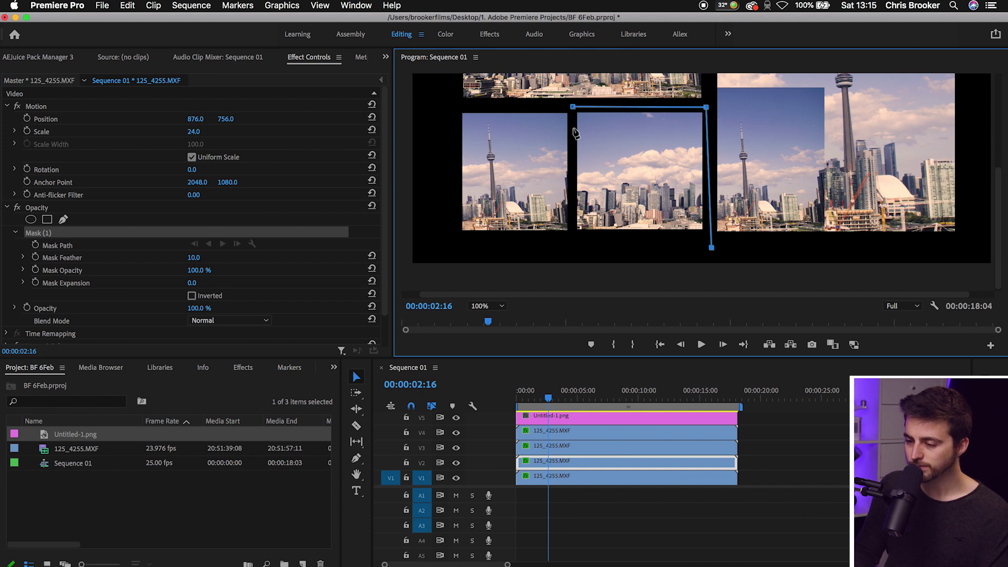
{"action": "left_click", "coordinate": [569, 247]}
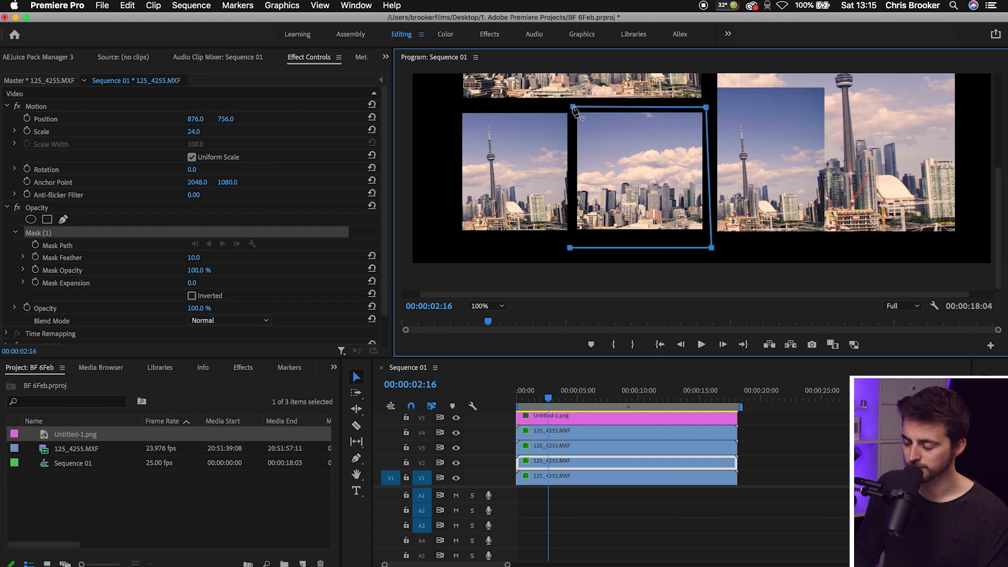
{"action": "left_click", "coordinate": [572, 108]}
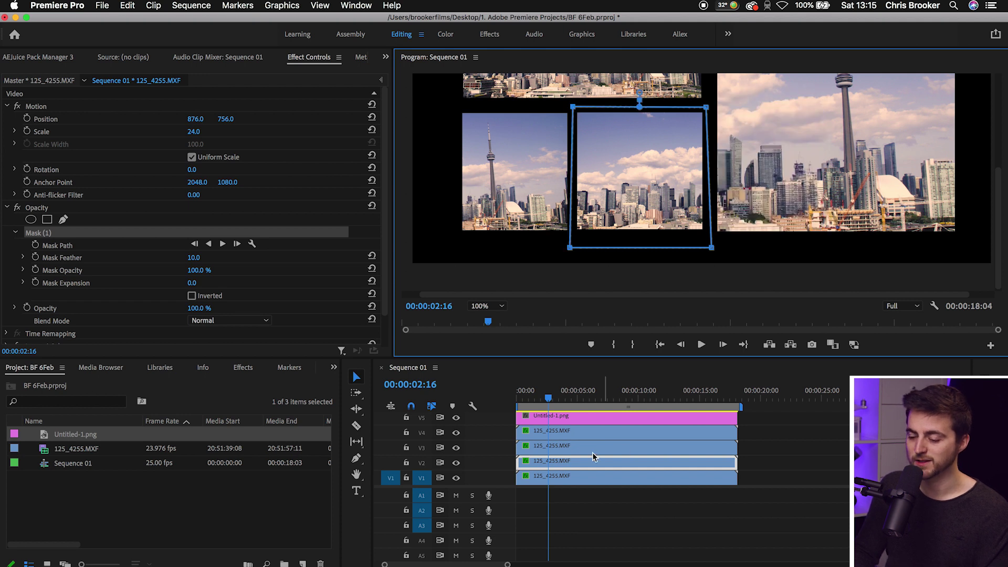
Set the Program monitor zoom to Fit and select the V1 skyline clip
{"action": "left_click", "coordinate": [555, 464]}
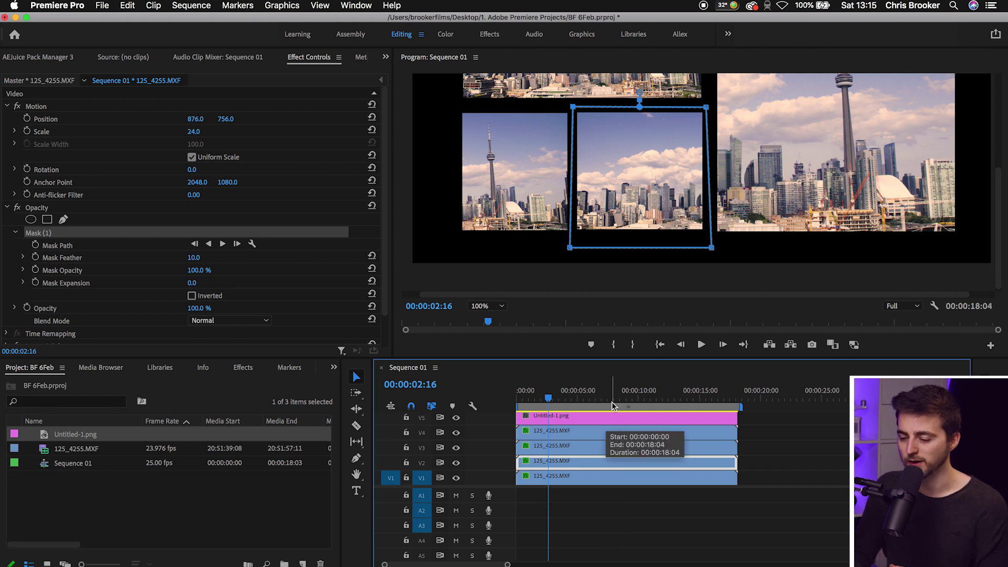
{"action": "left_click", "coordinate": [482, 307]}
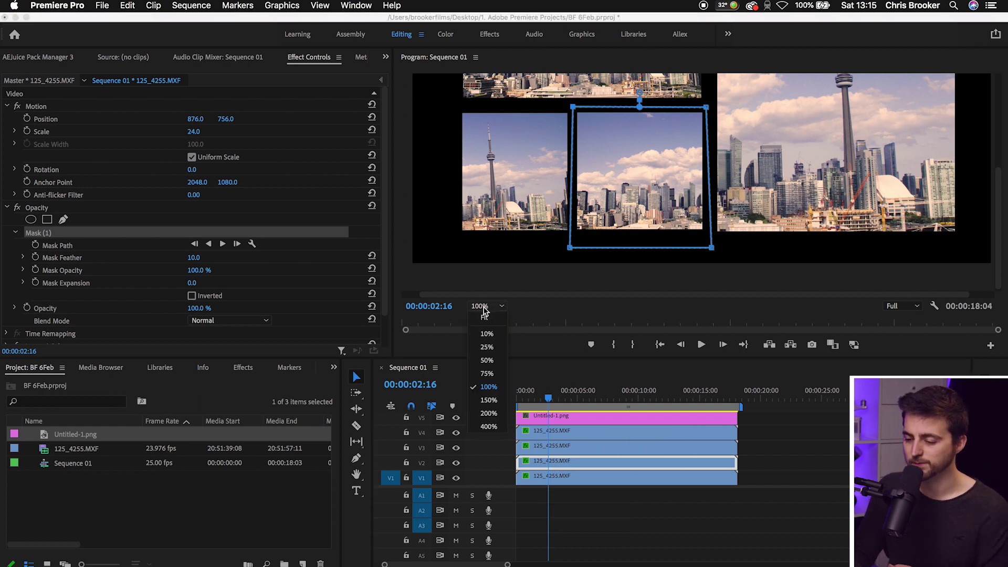
{"action": "left_click", "coordinate": [477, 322]}
{"action": "left_click", "coordinate": [559, 479]}
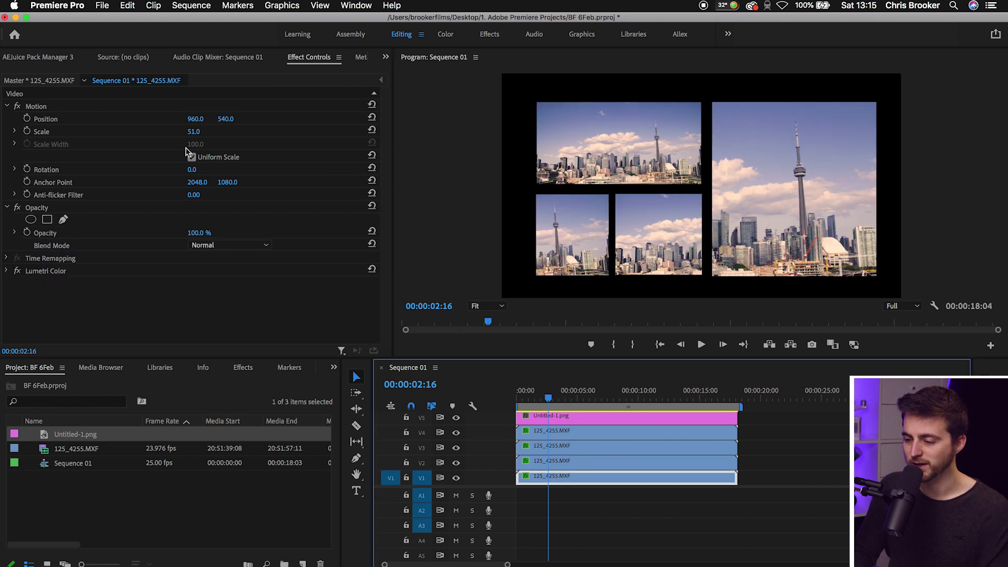
Move the 45% V1 skyline copy to position 1104, 540, hiding tracks V4, V3 and V2 to check it
{"action": "left_click_drag", "start_coordinate": [195, 119], "coordinate": [220, 202]}
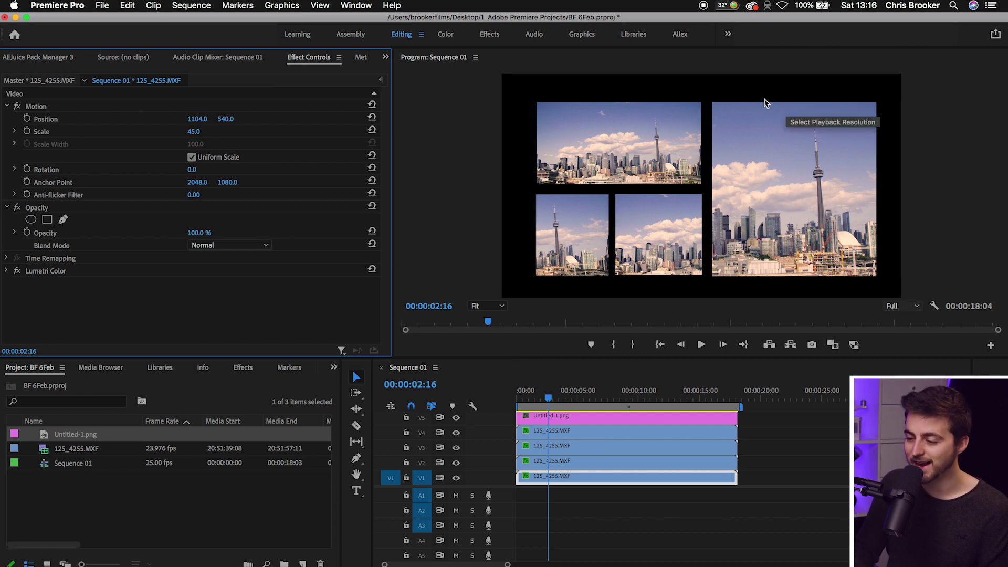
{"action": "left_click", "coordinate": [455, 432]}
{"action": "left_click", "coordinate": [455, 447]}
{"action": "left_click", "coordinate": [455, 462]}
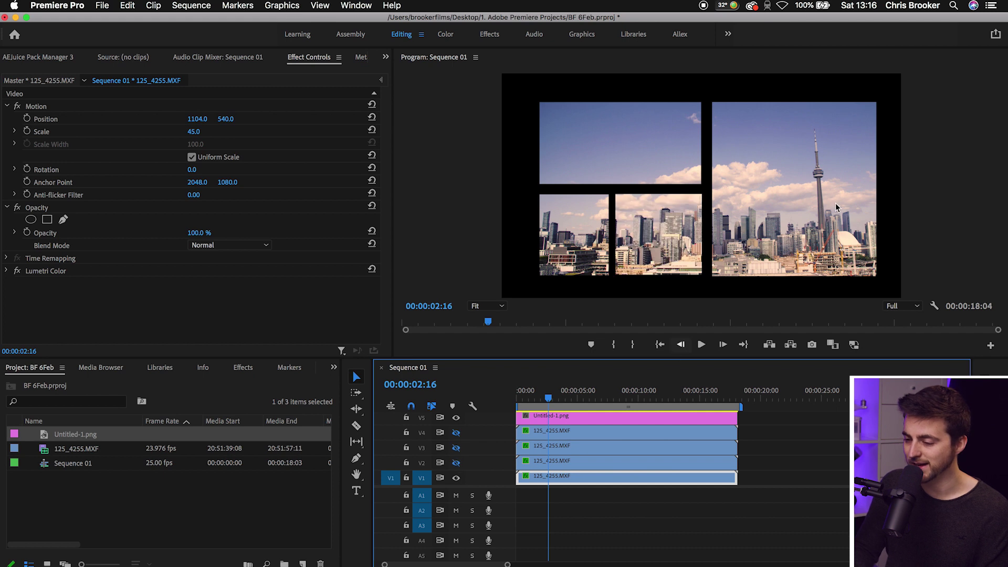
Make tracks V2, V3 and V4 visible again
{"action": "left_click", "coordinate": [455, 462]}
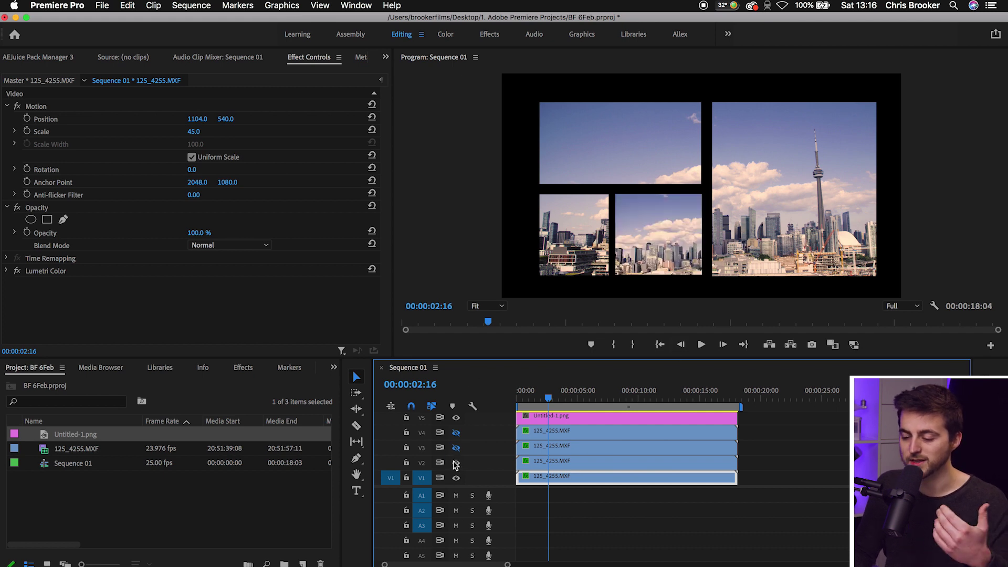
{"action": "left_click", "coordinate": [456, 447]}
{"action": "left_click", "coordinate": [456, 432]}
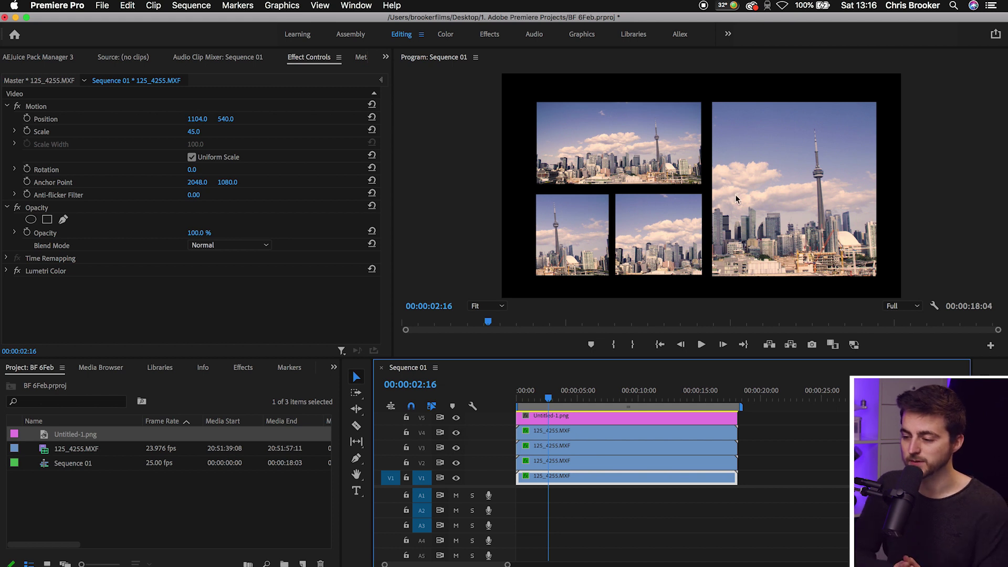
{"action": "left_click", "coordinate": [782, 445]}
{"action": "left_click", "coordinate": [590, 478]}
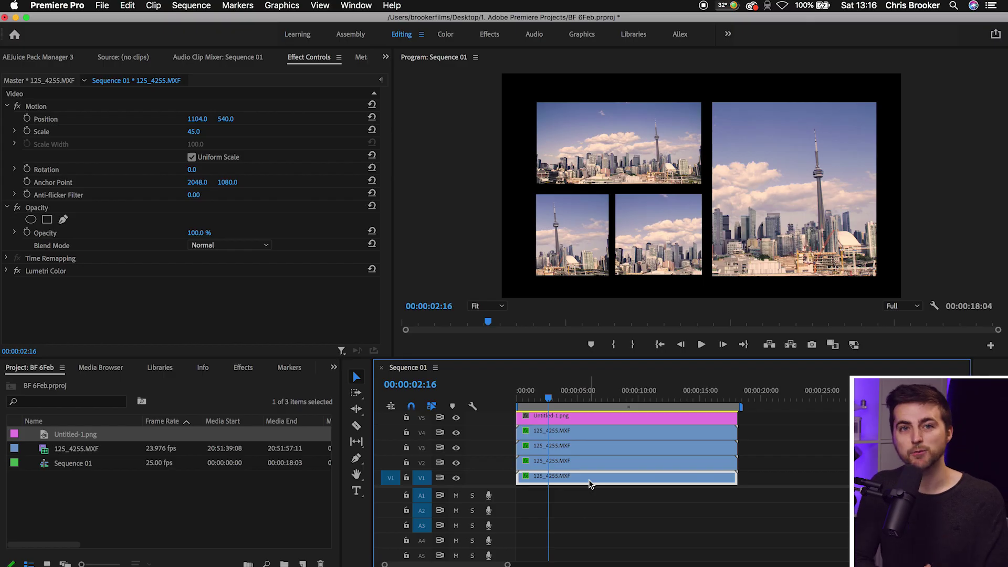